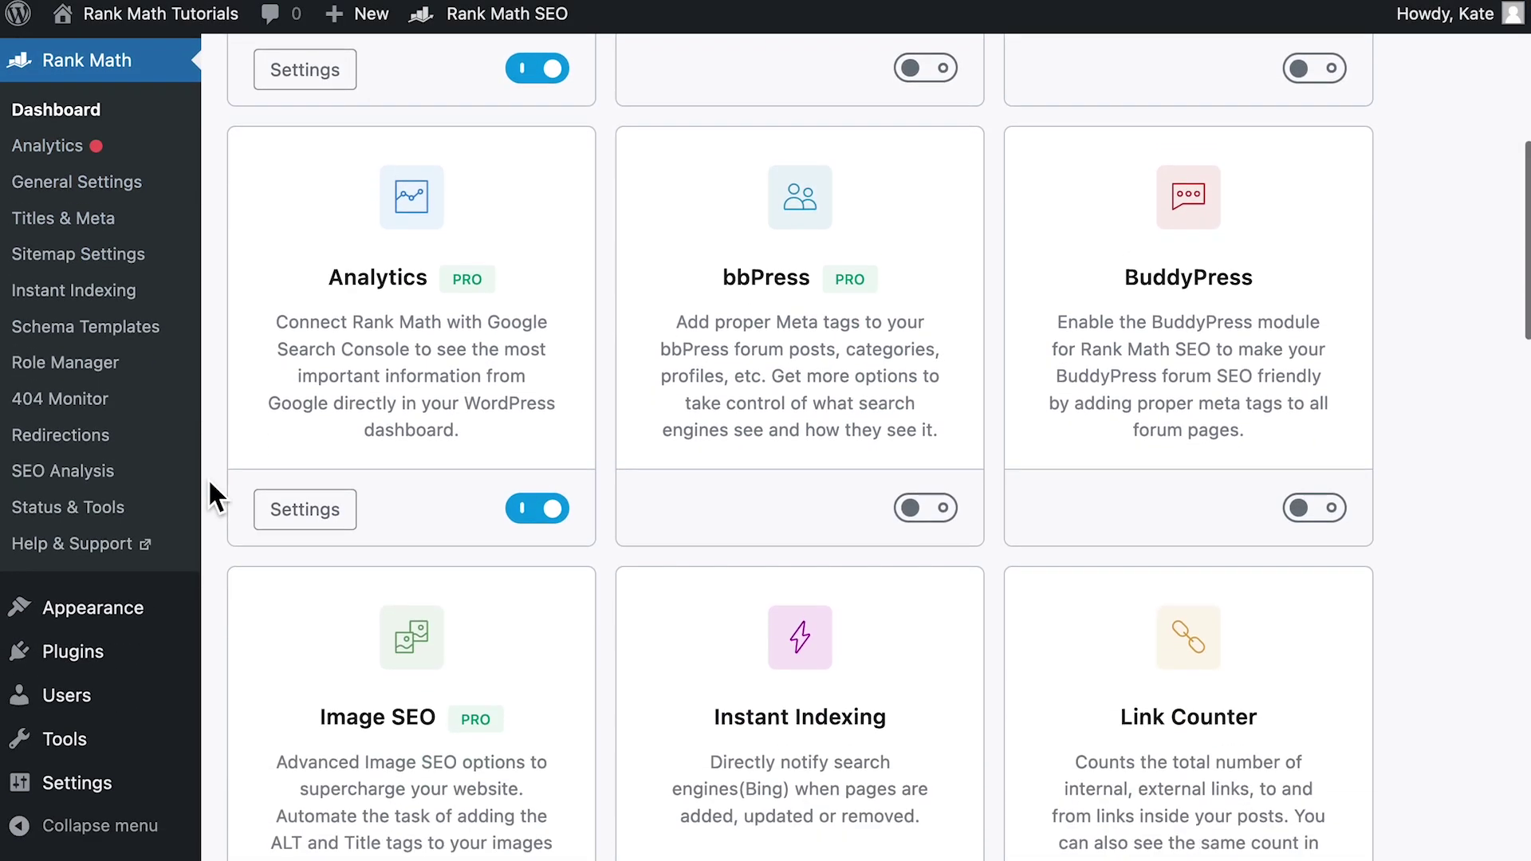
scroll(209, 482, "down", 3)
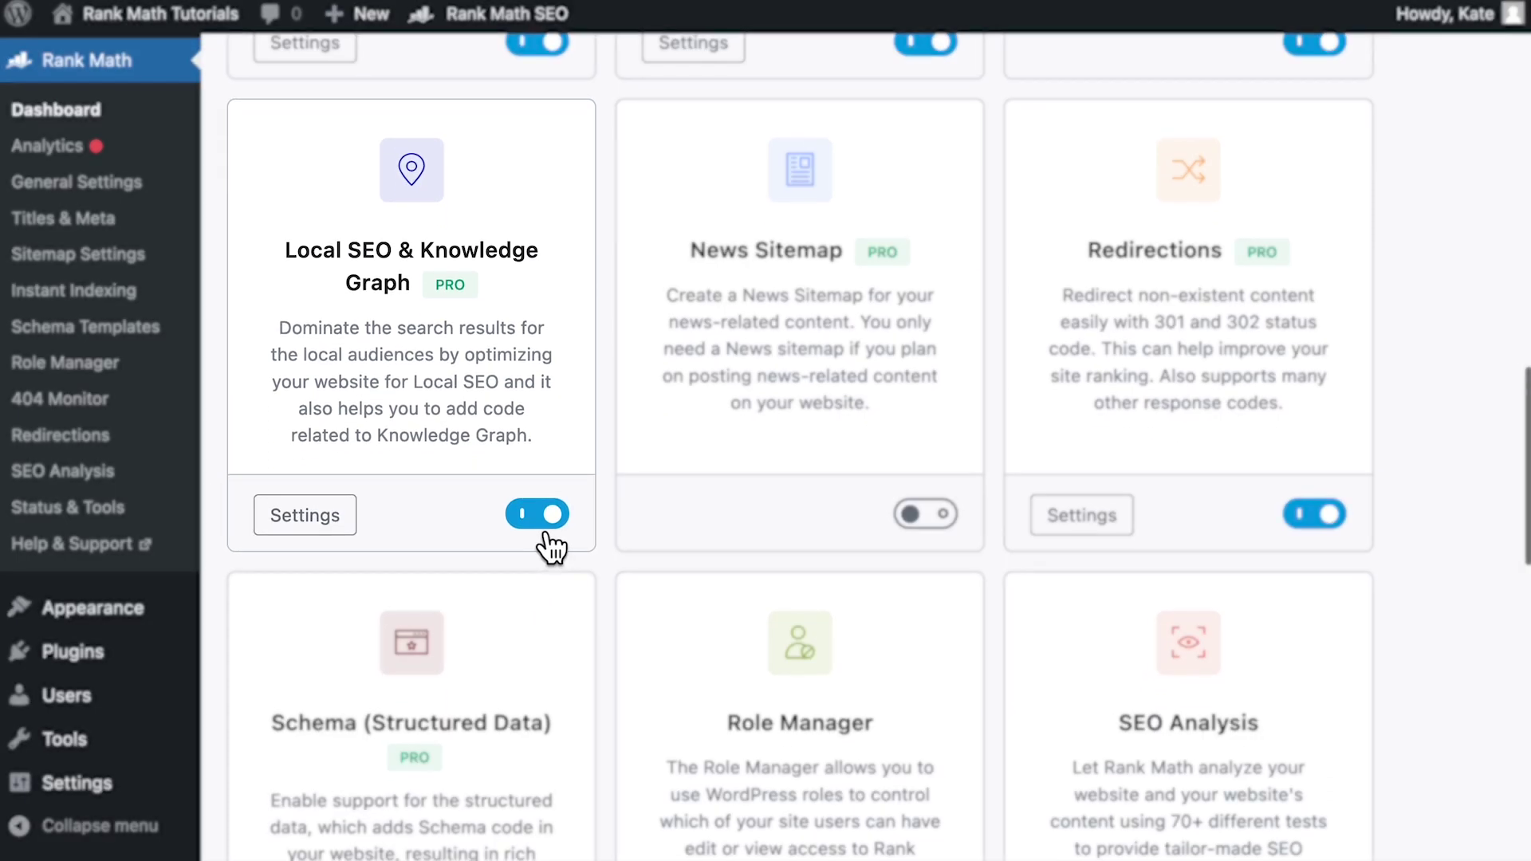
Open the settings of the Local SEO & Knowledge Graph module from the Rank Math Modules list.
left_click(330, 540)
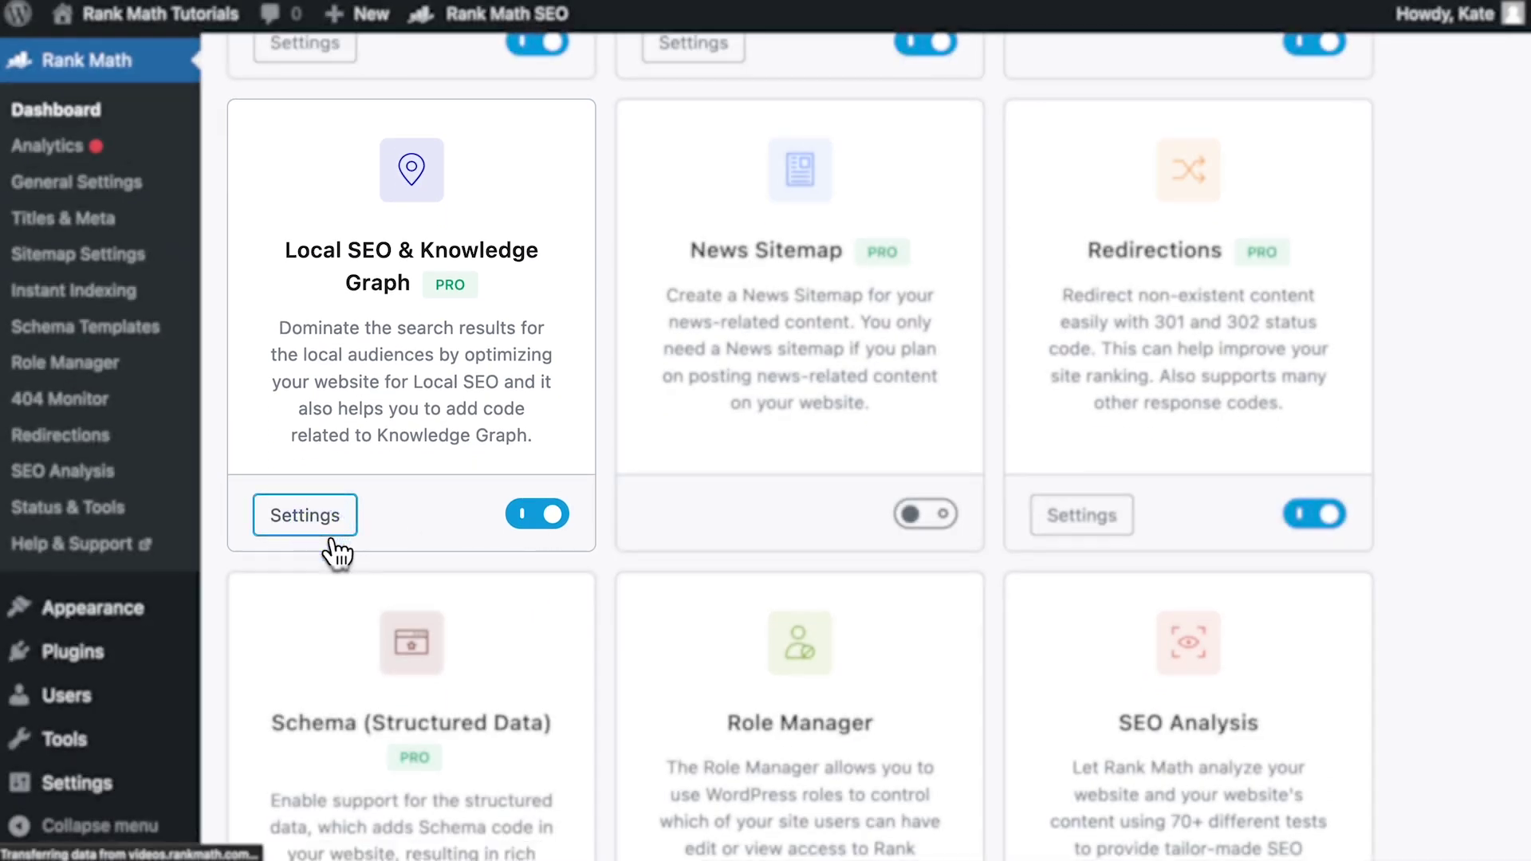
Paste -22.955618499738822, -43.166996520719806 into the Local SEO Geo Coordinates field.
scroll(610, 439, "up", 3)
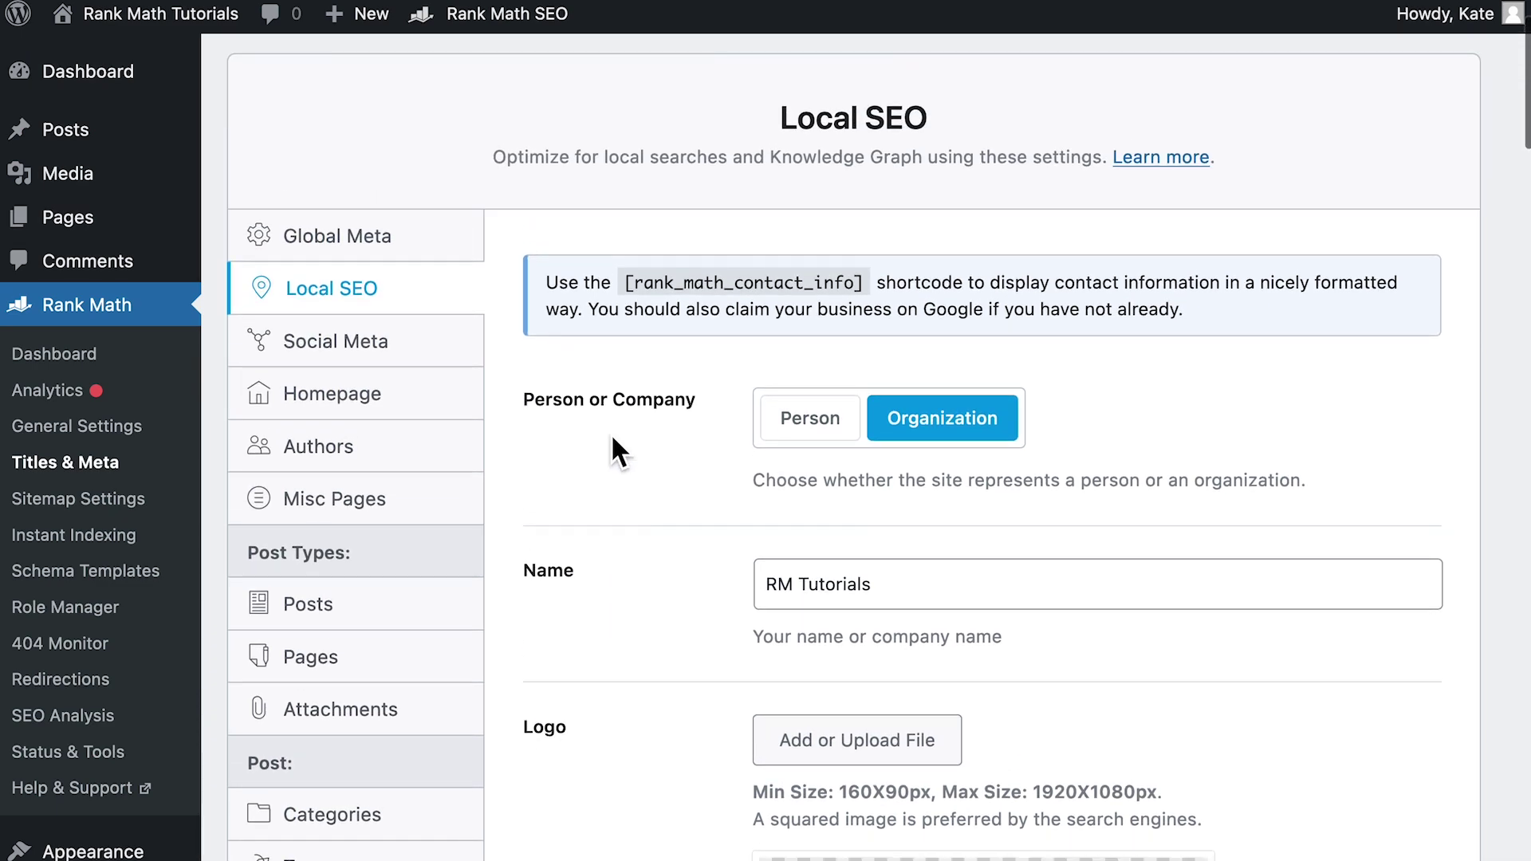
scroll(503, 646, "down", 5)
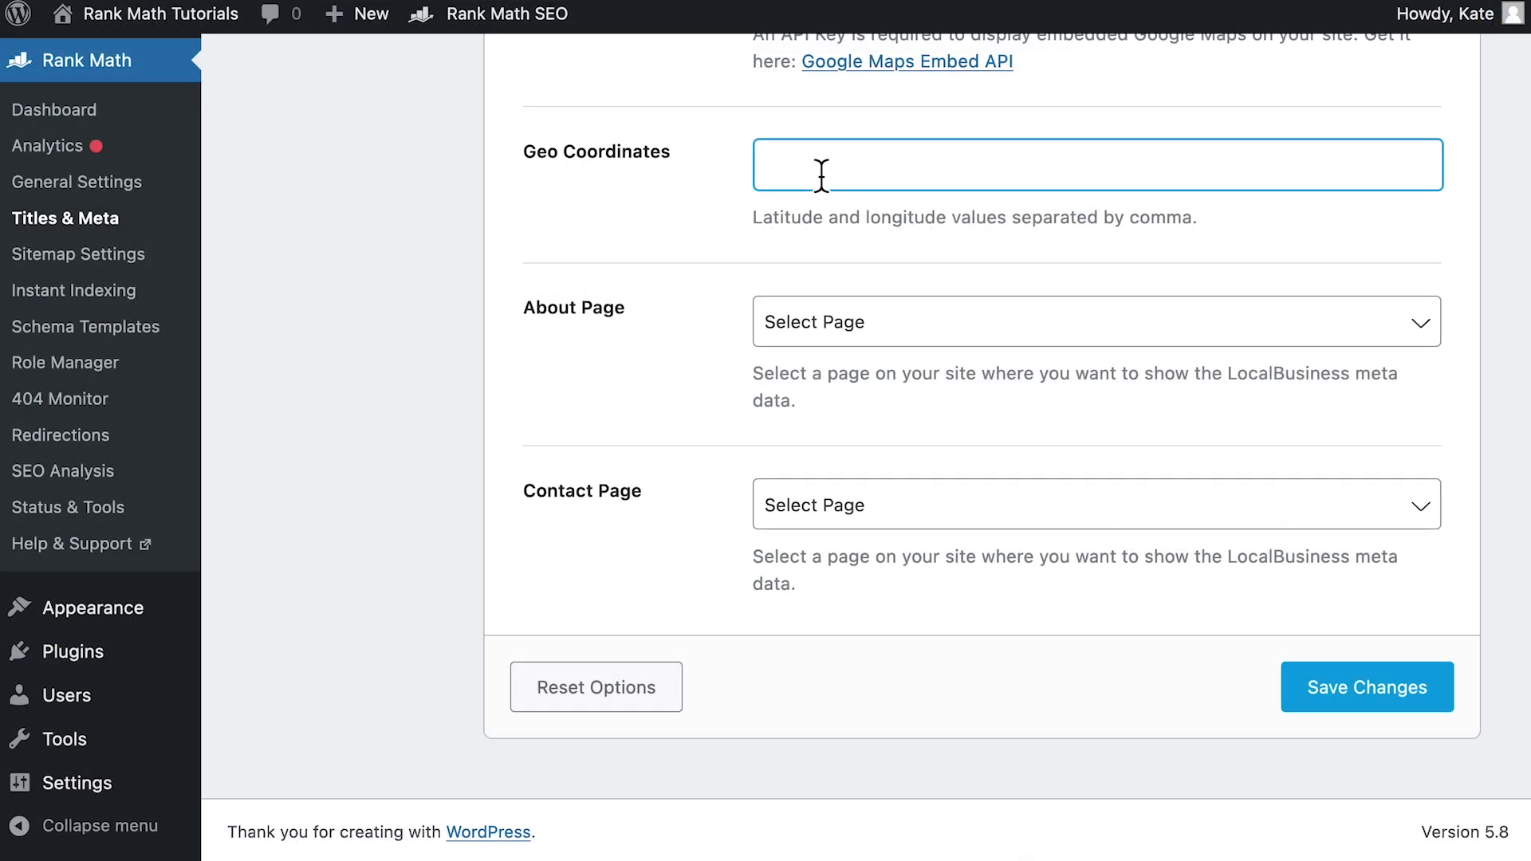
type("-22.955618499738822, -43.166996520719806")
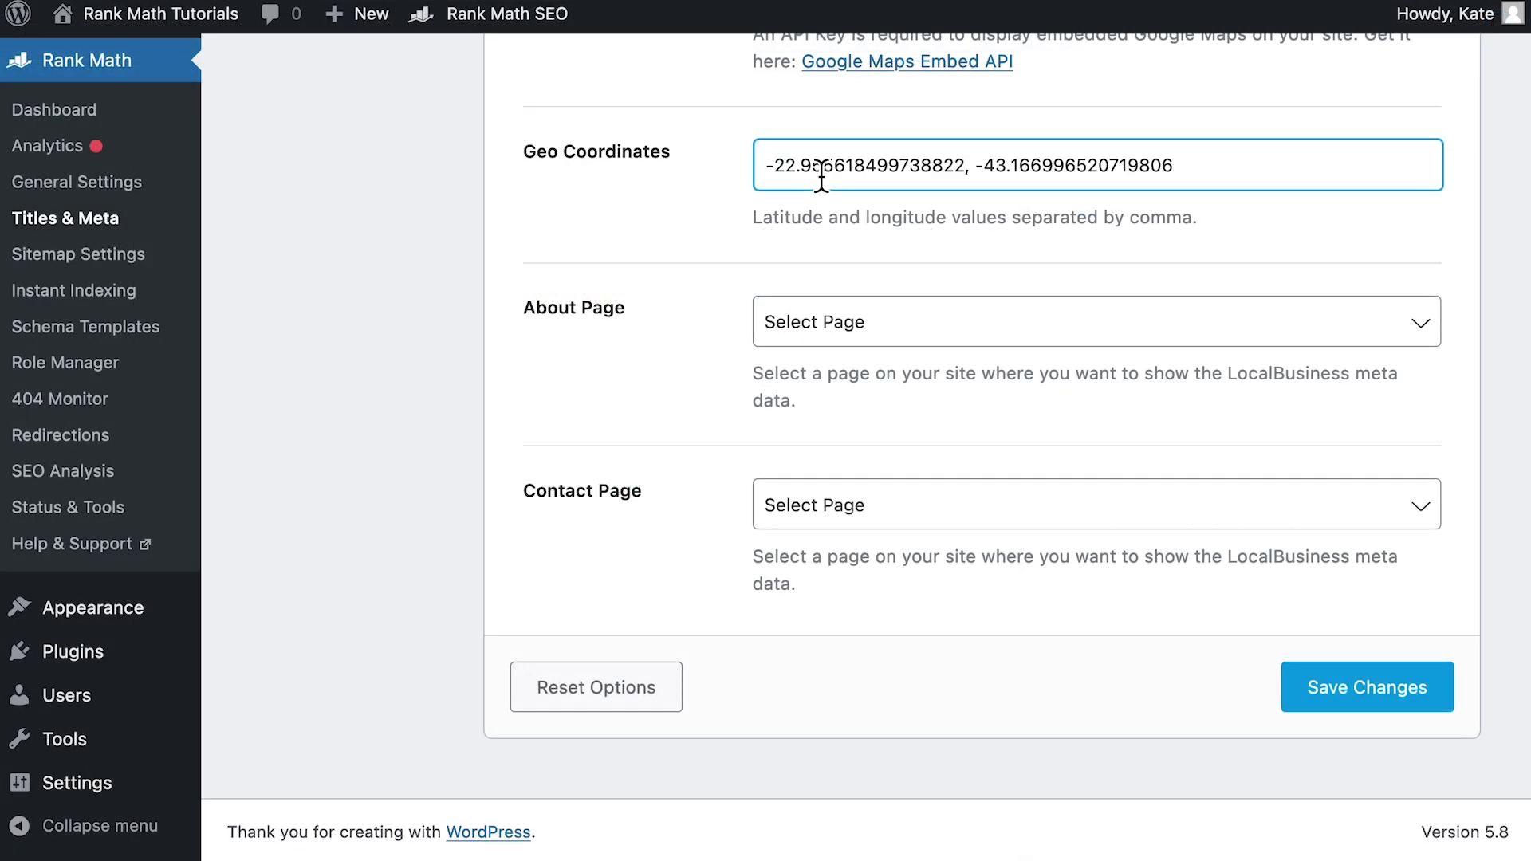
Save the Local SEO settings, then check locations.kml and the local-sitemap.xml entry in the sitemap index.
left_click(1384, 722)
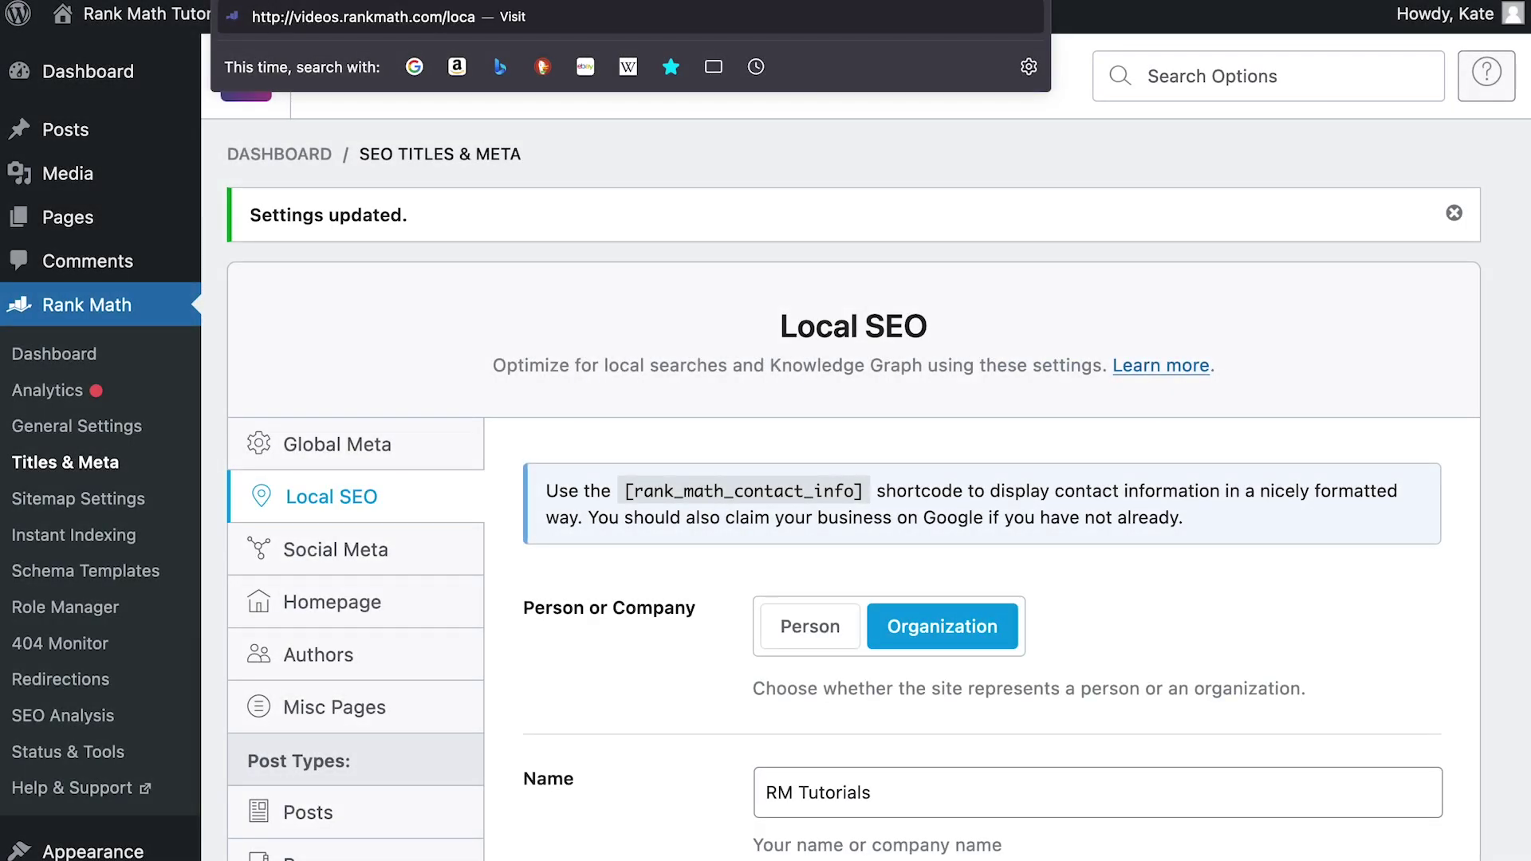
type("tions.k")
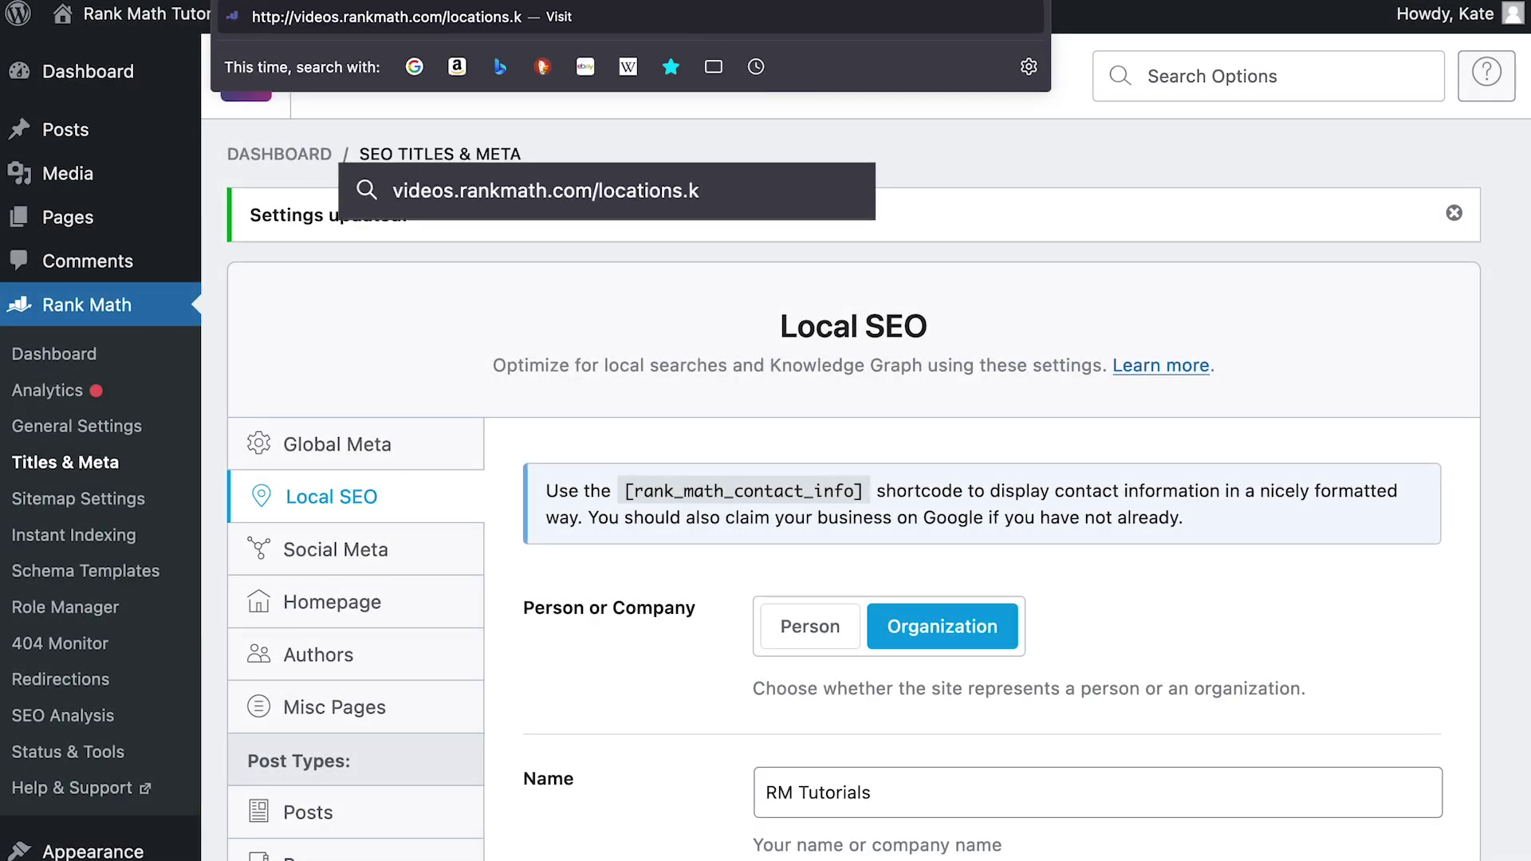
type("ml")
key("Return")
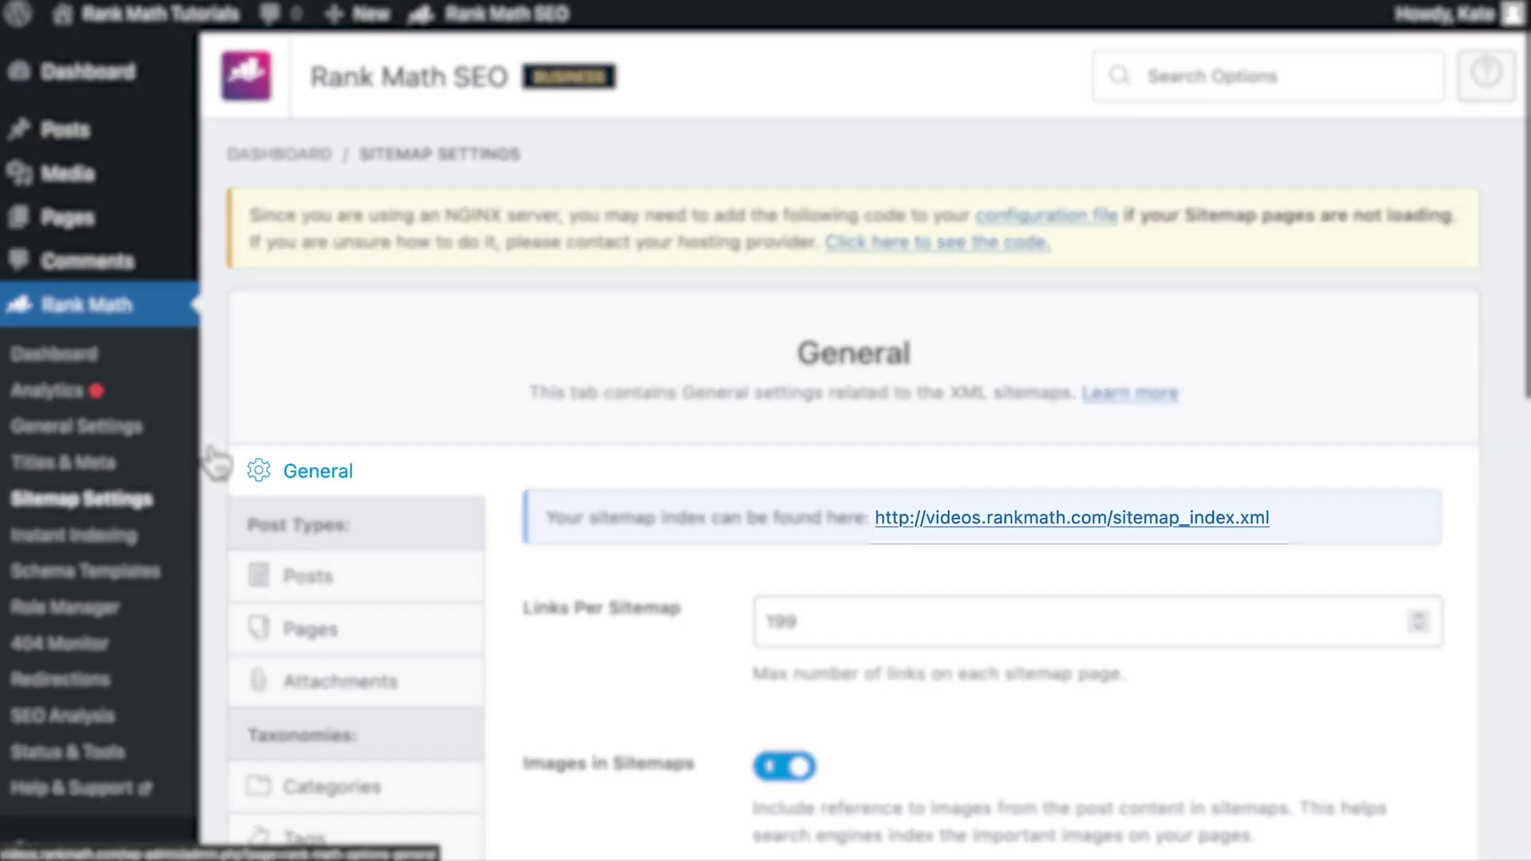
left_click(1182, 519)
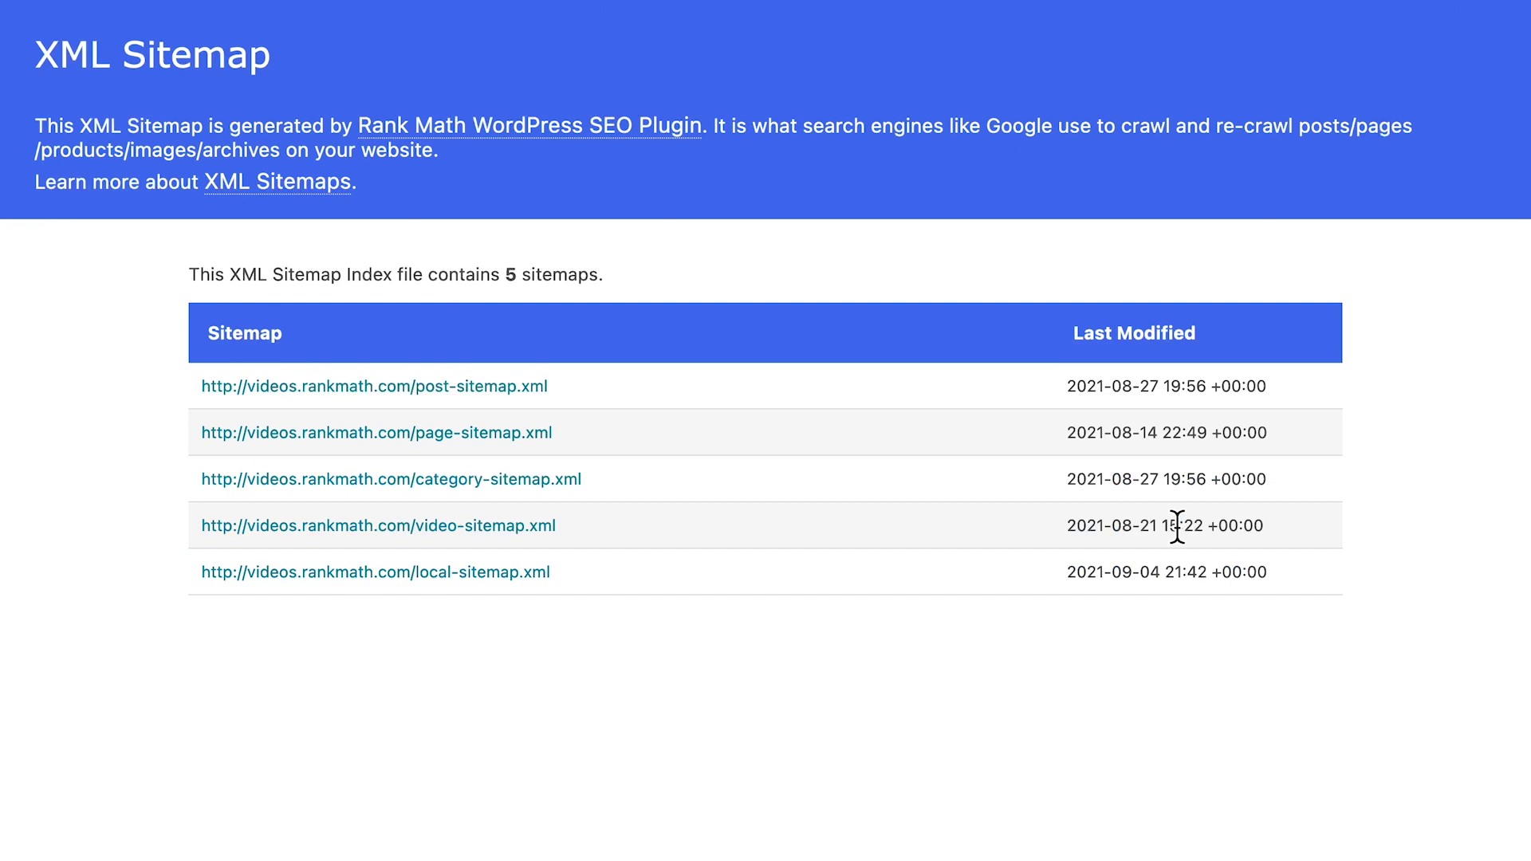
left_click(540, 574)
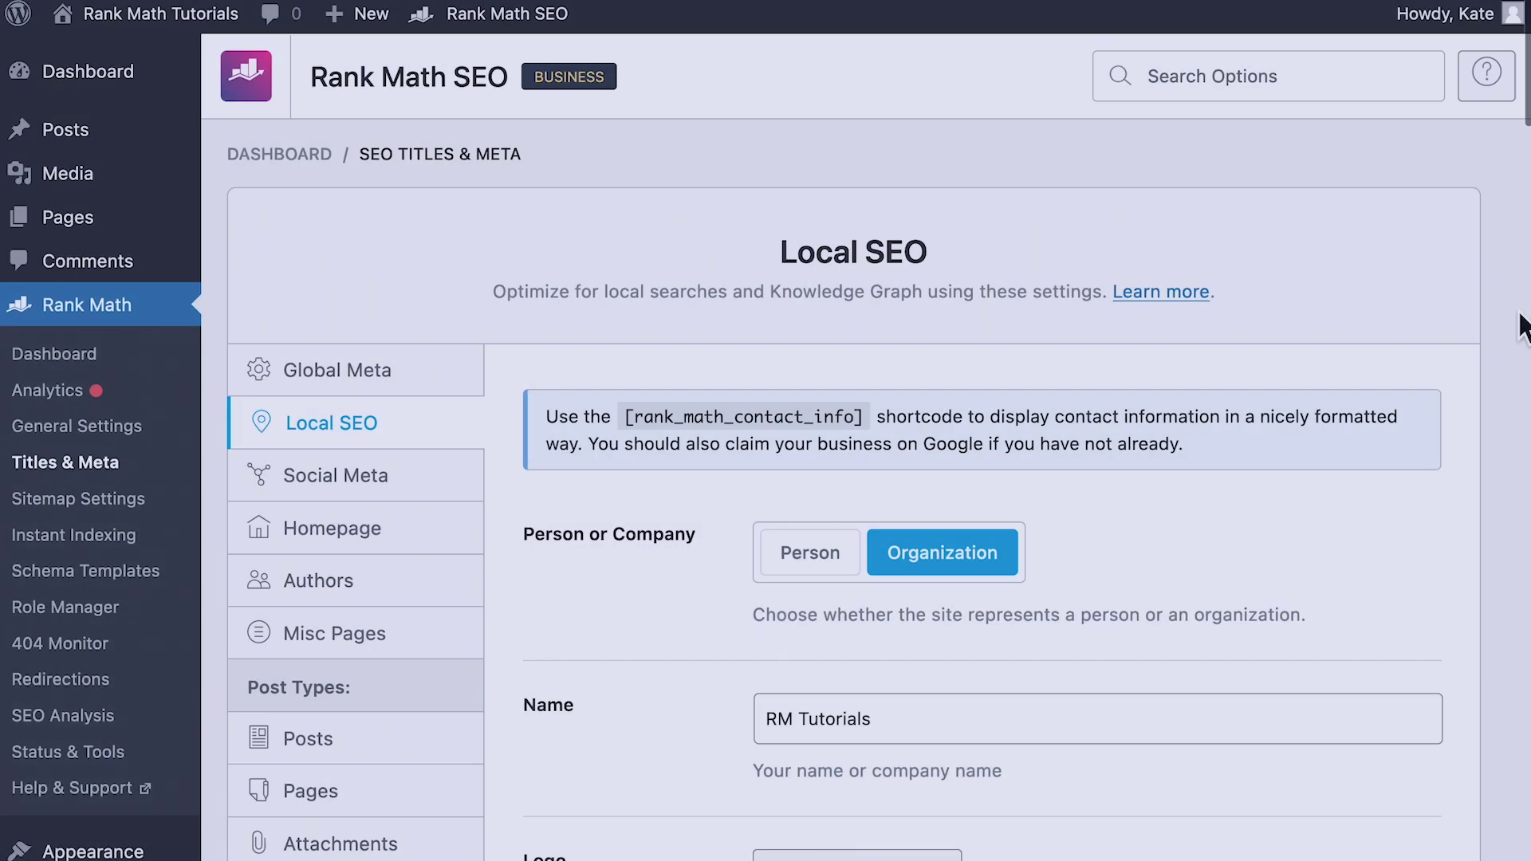
Switch on Use Multiple Locations and review the new location format options below it.
scroll(1519, 327, "down", 12)
scroll(1519, 327, "down", 8)
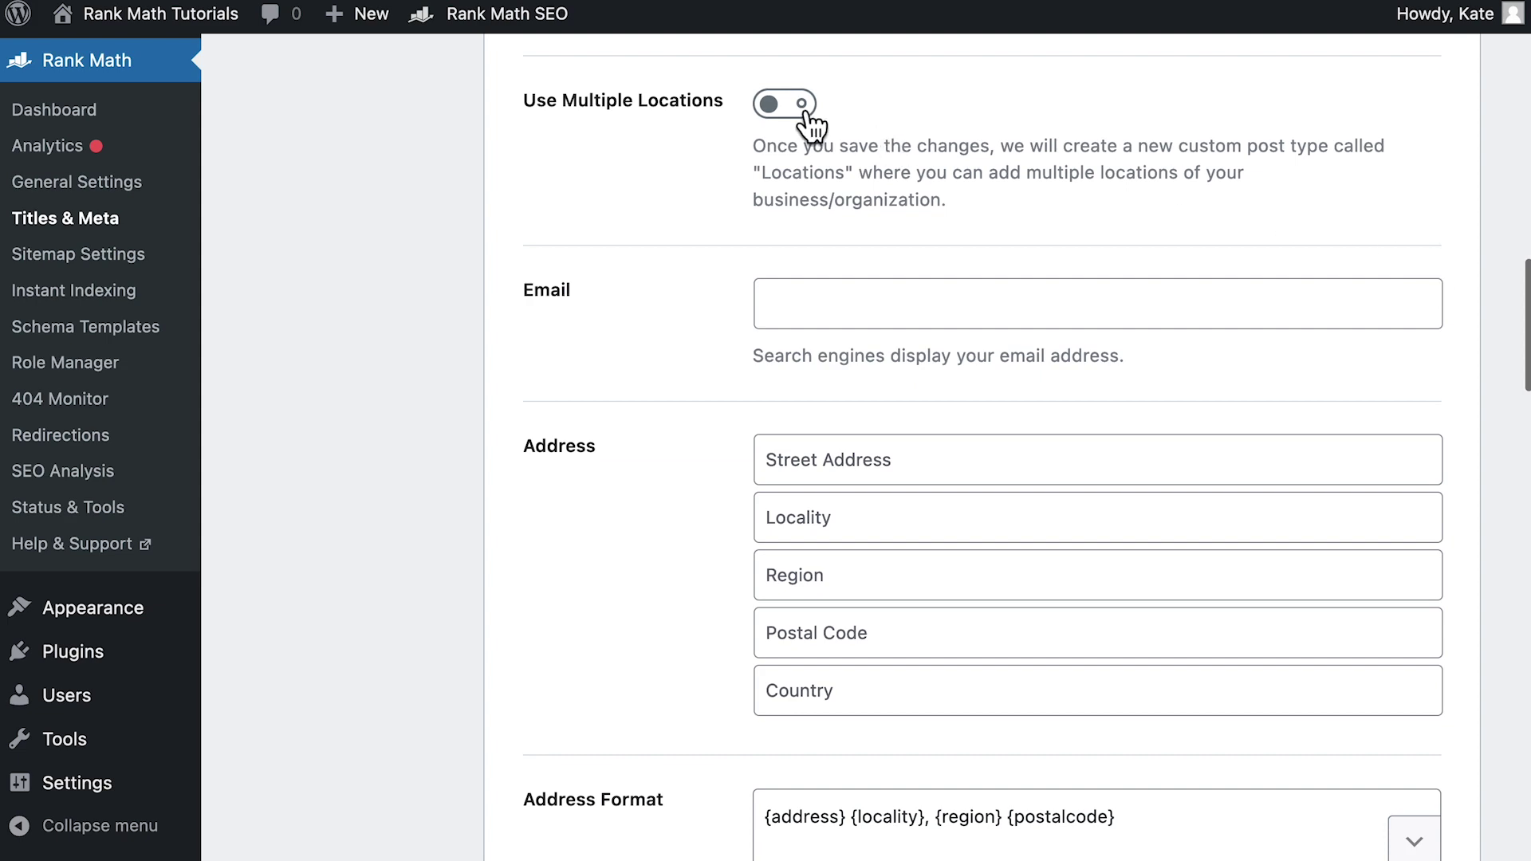
left_click(807, 116)
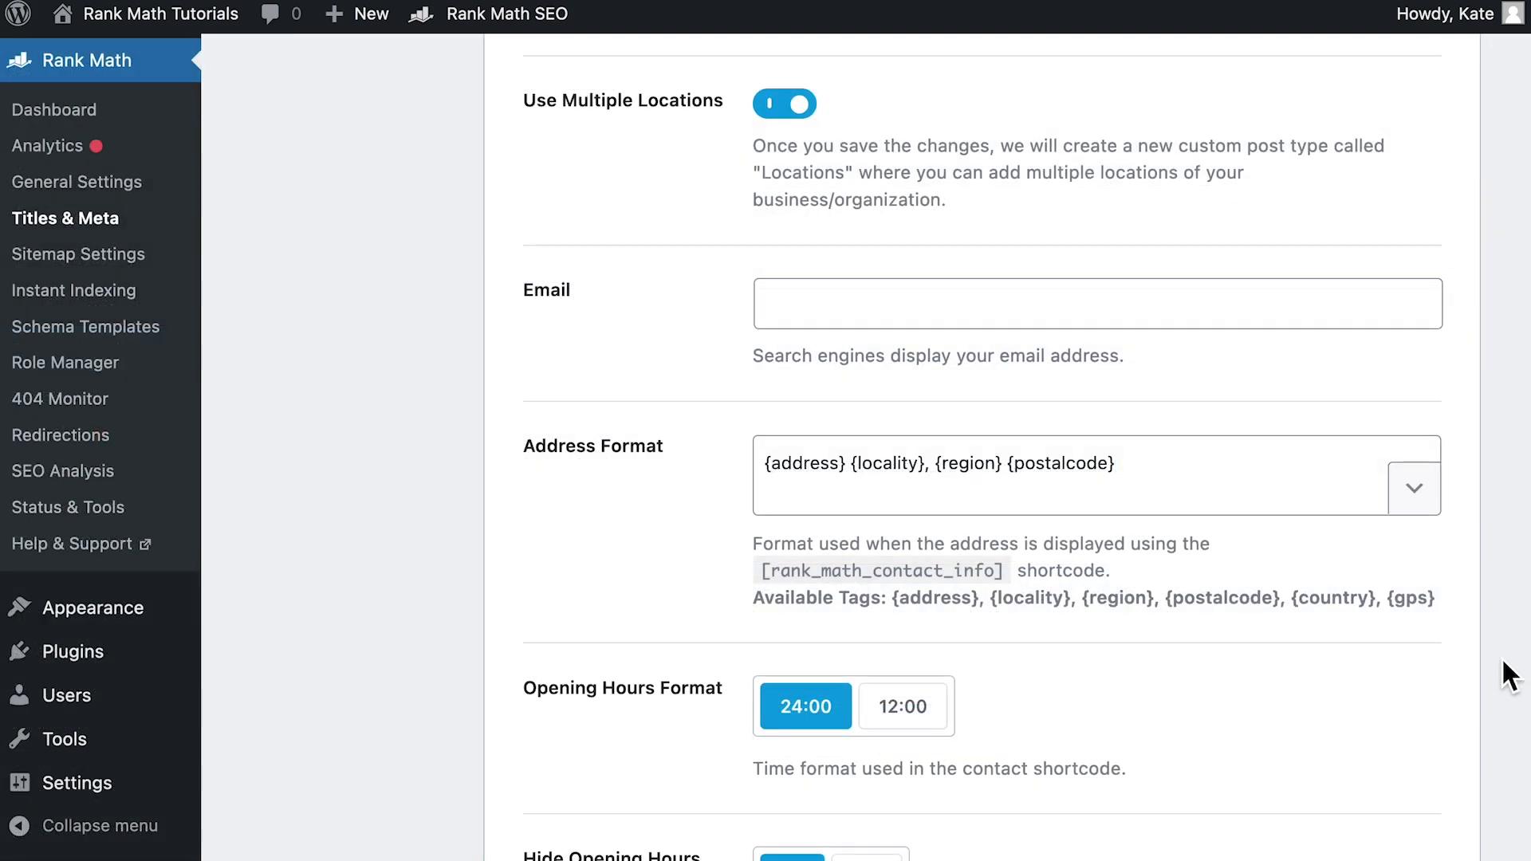
scroll(1503, 666, "down", 4)
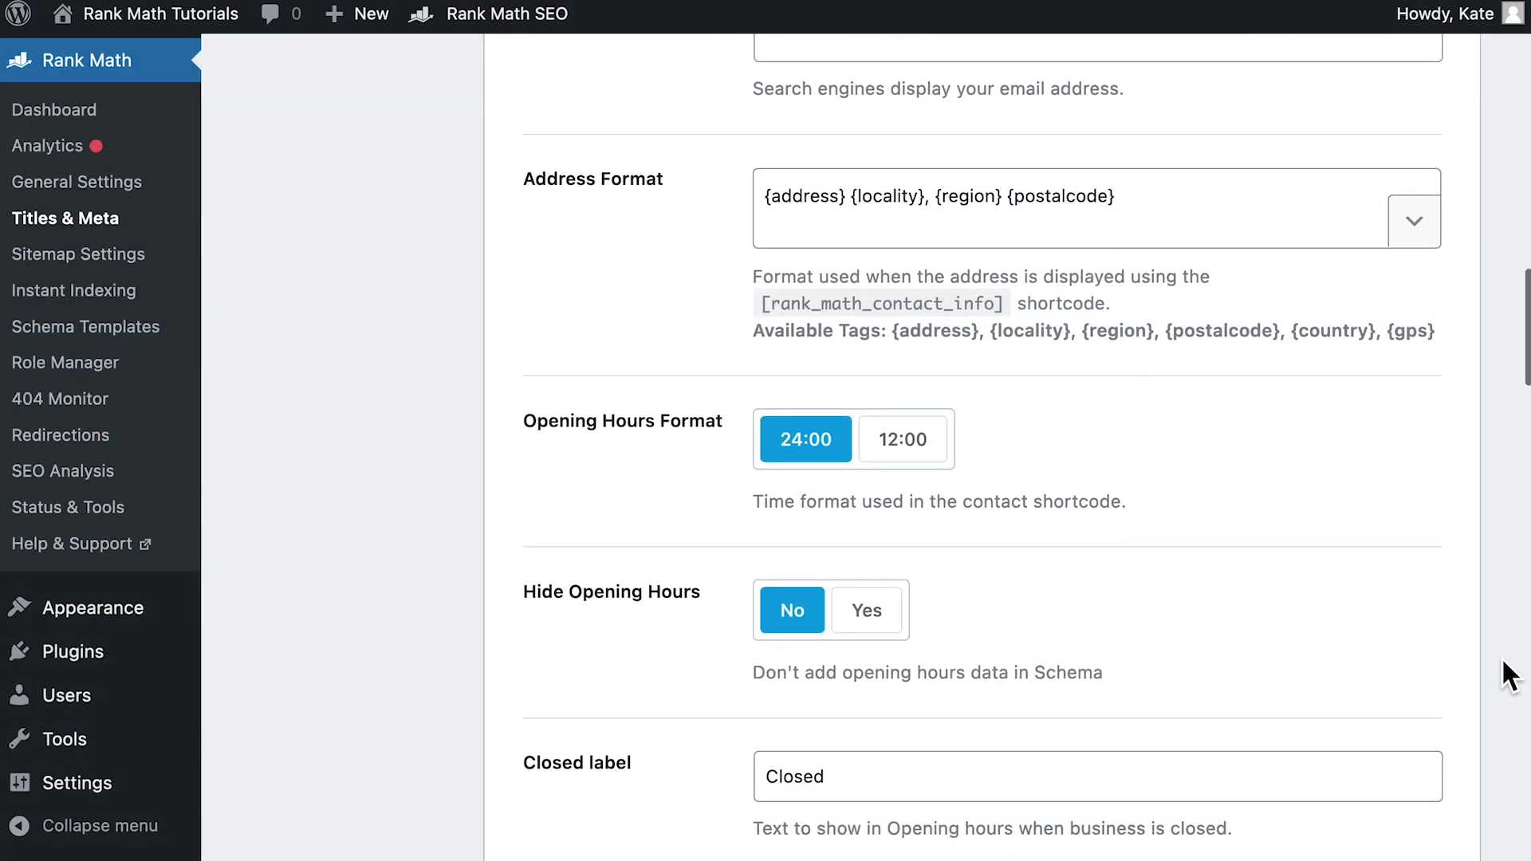
scroll(1507, 676, "down", 5)
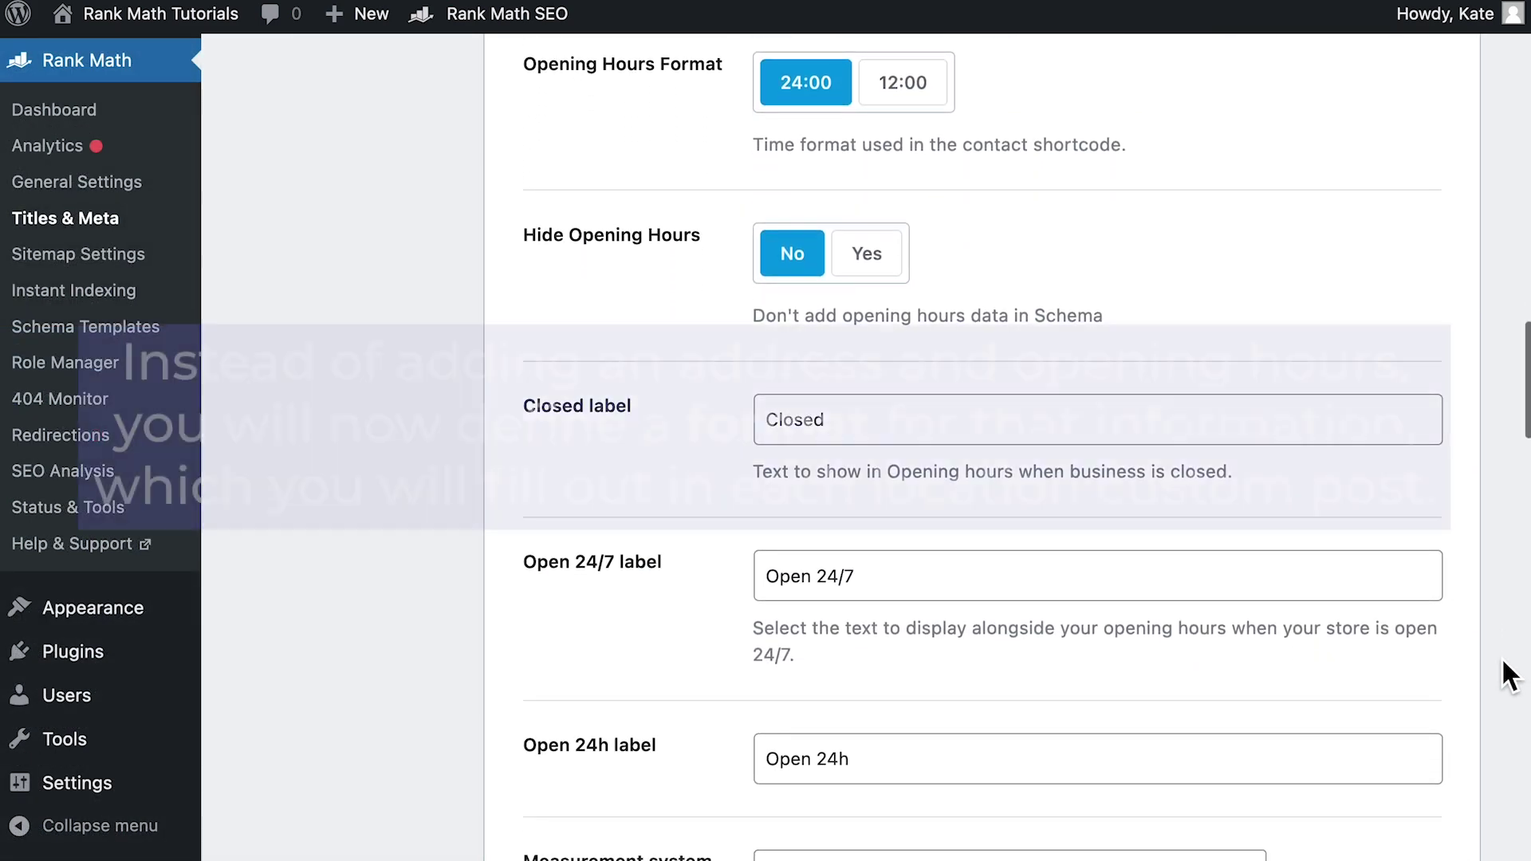
scroll(1509, 675, "down", 5)
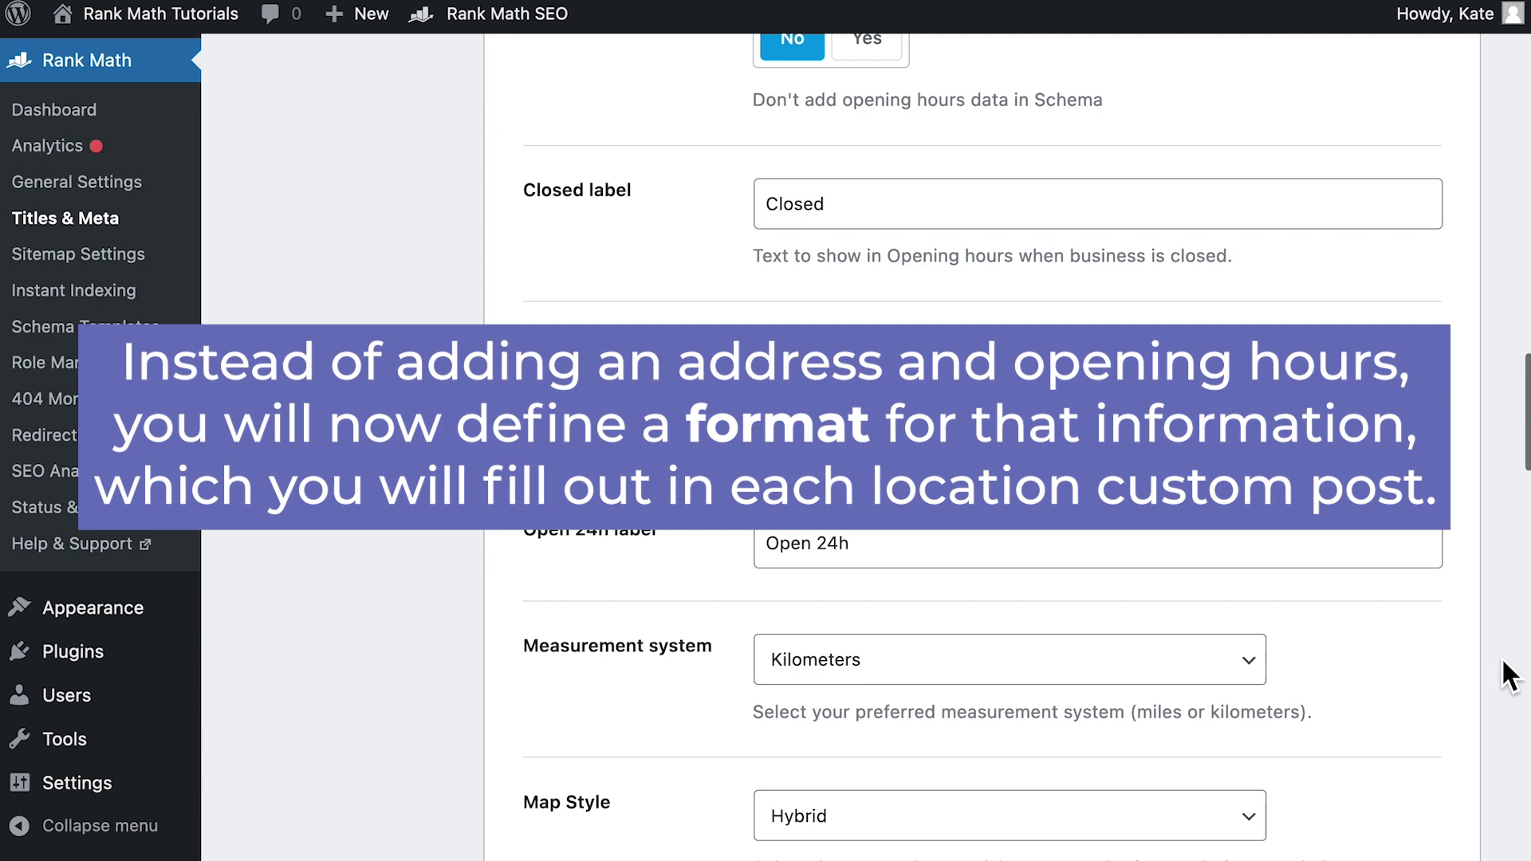
scroll(1509, 675, "down", 7)
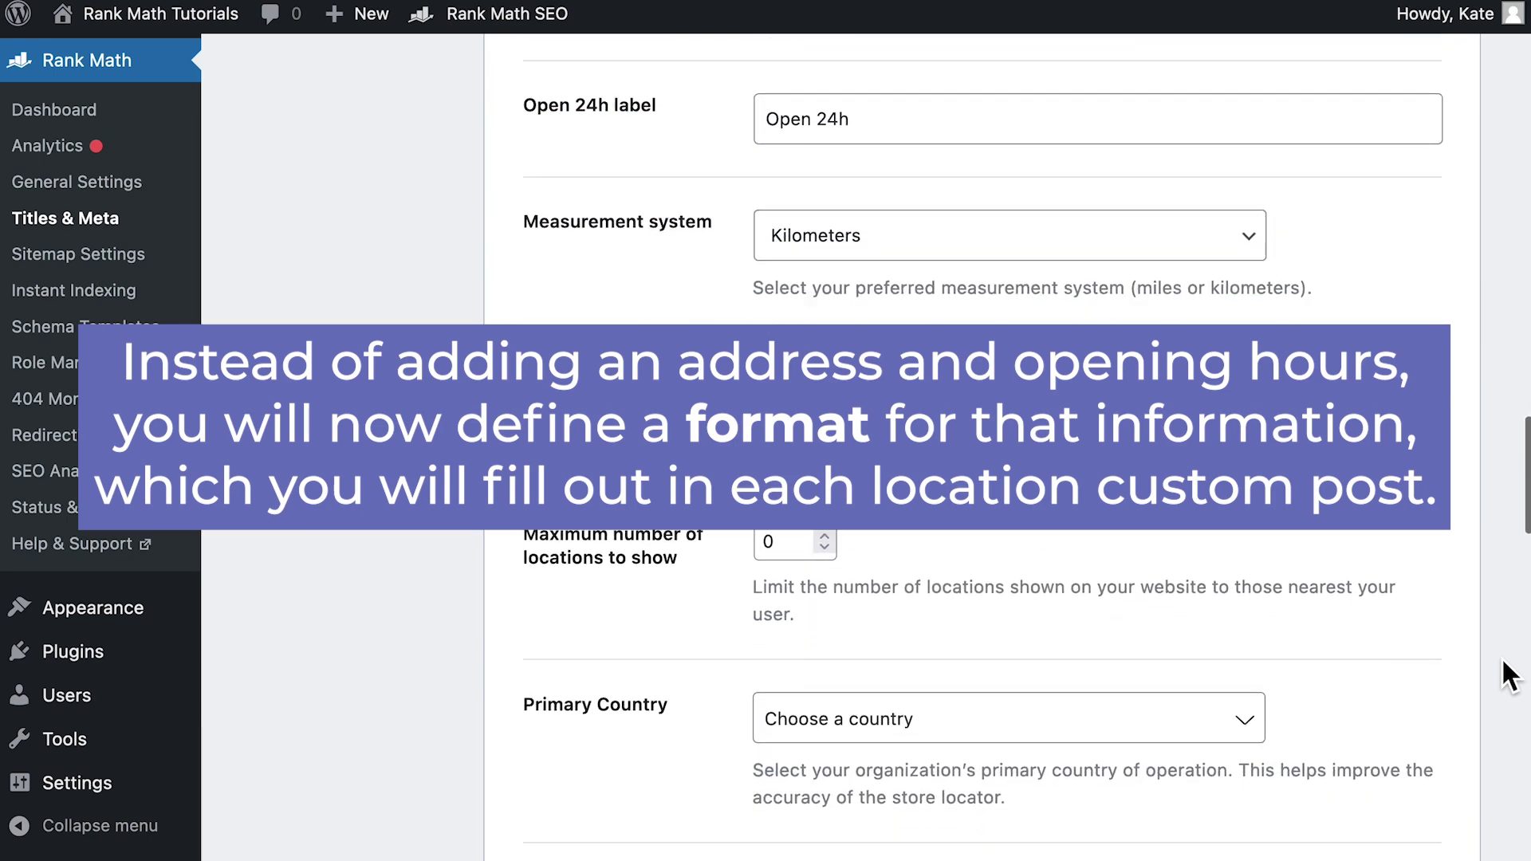
scroll(1509, 675, "down", 6)
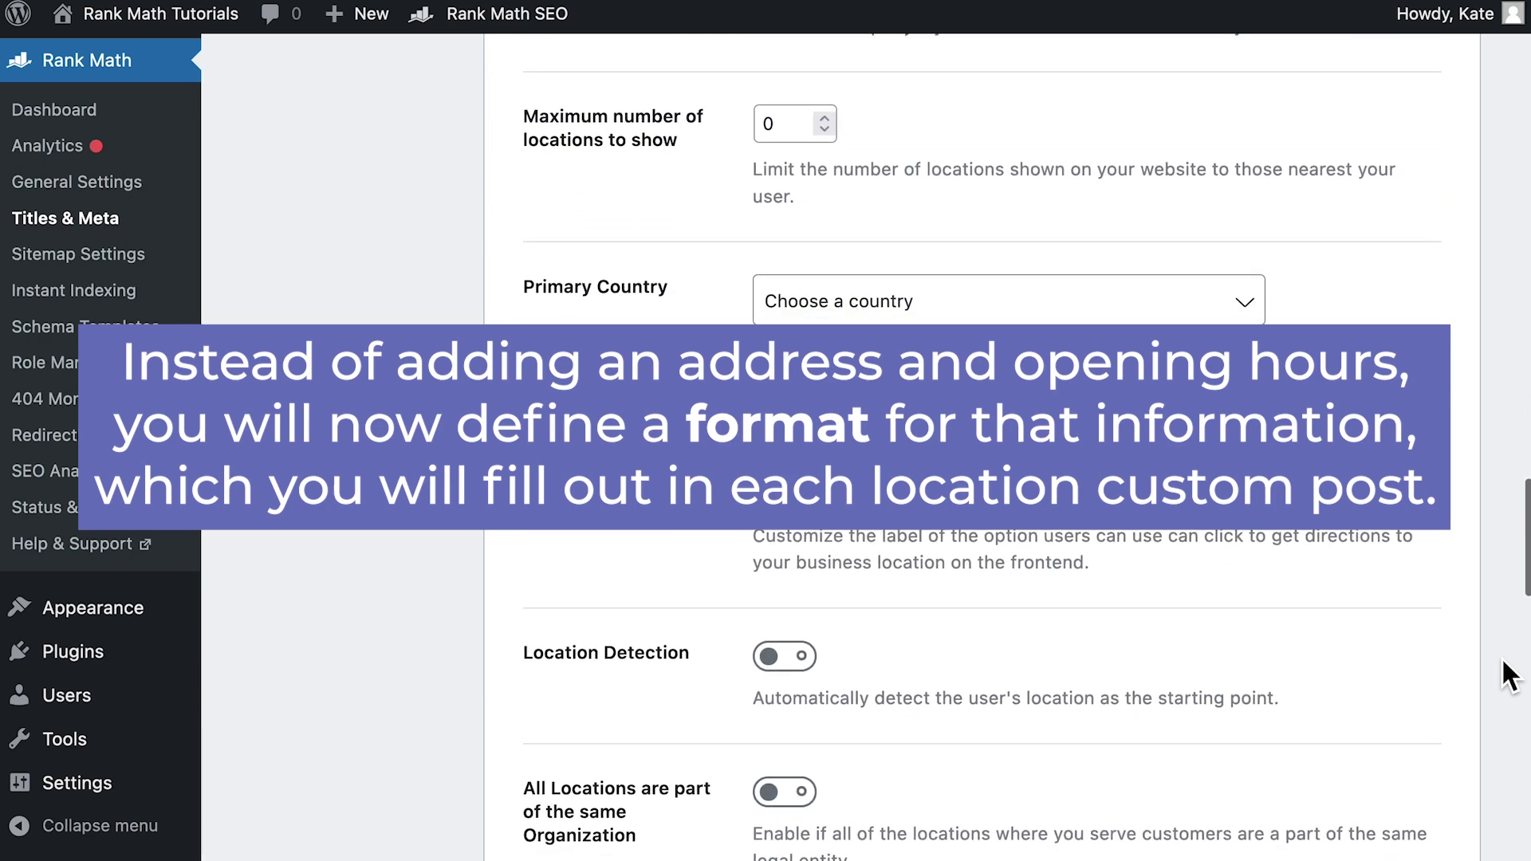
scroll(1509, 675, "down", 7)
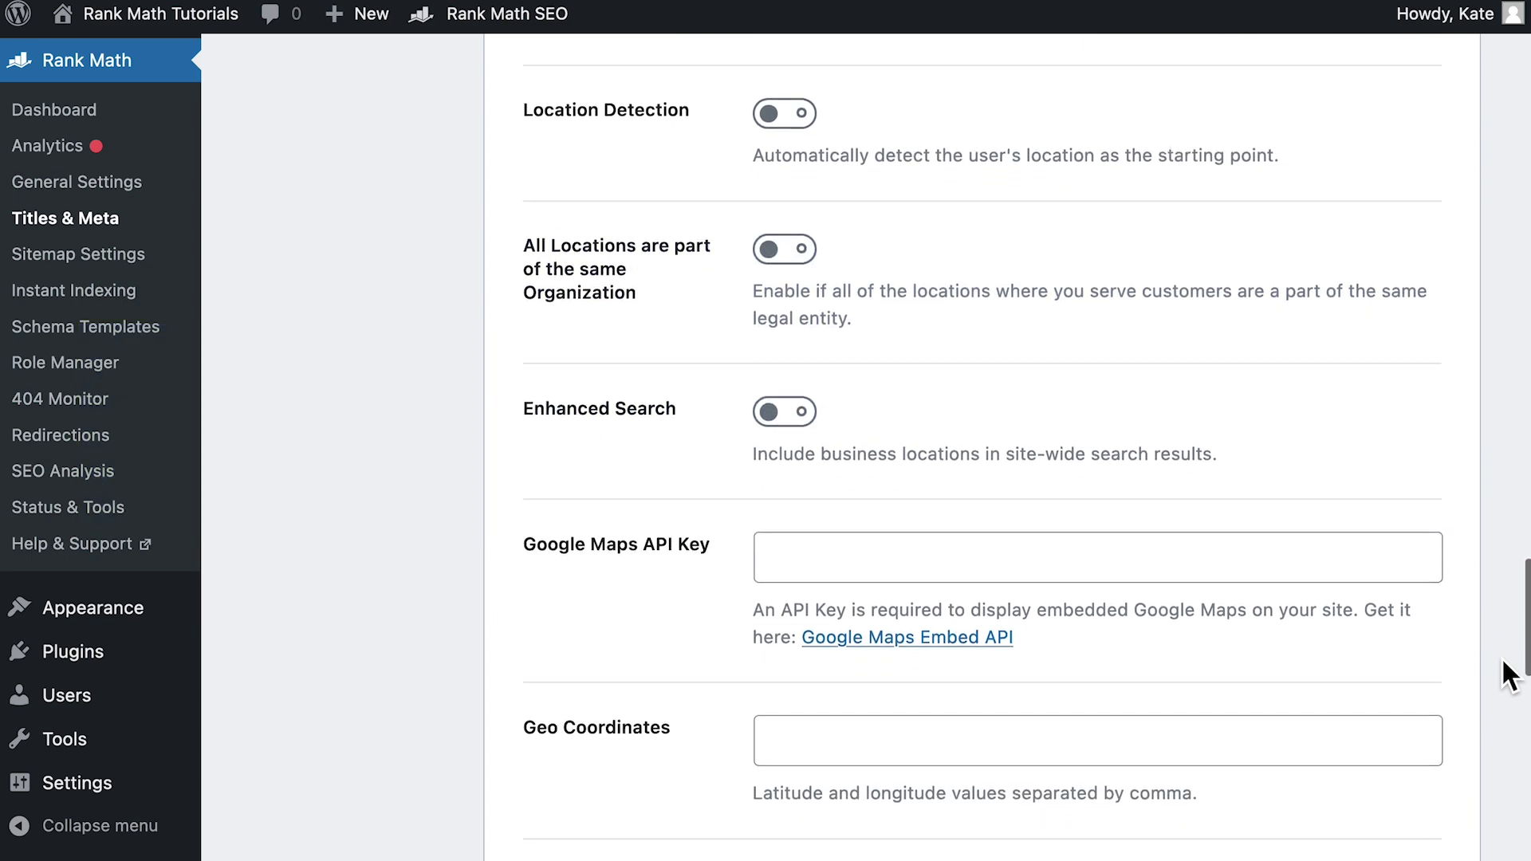
scroll(1509, 675, "down", 1)
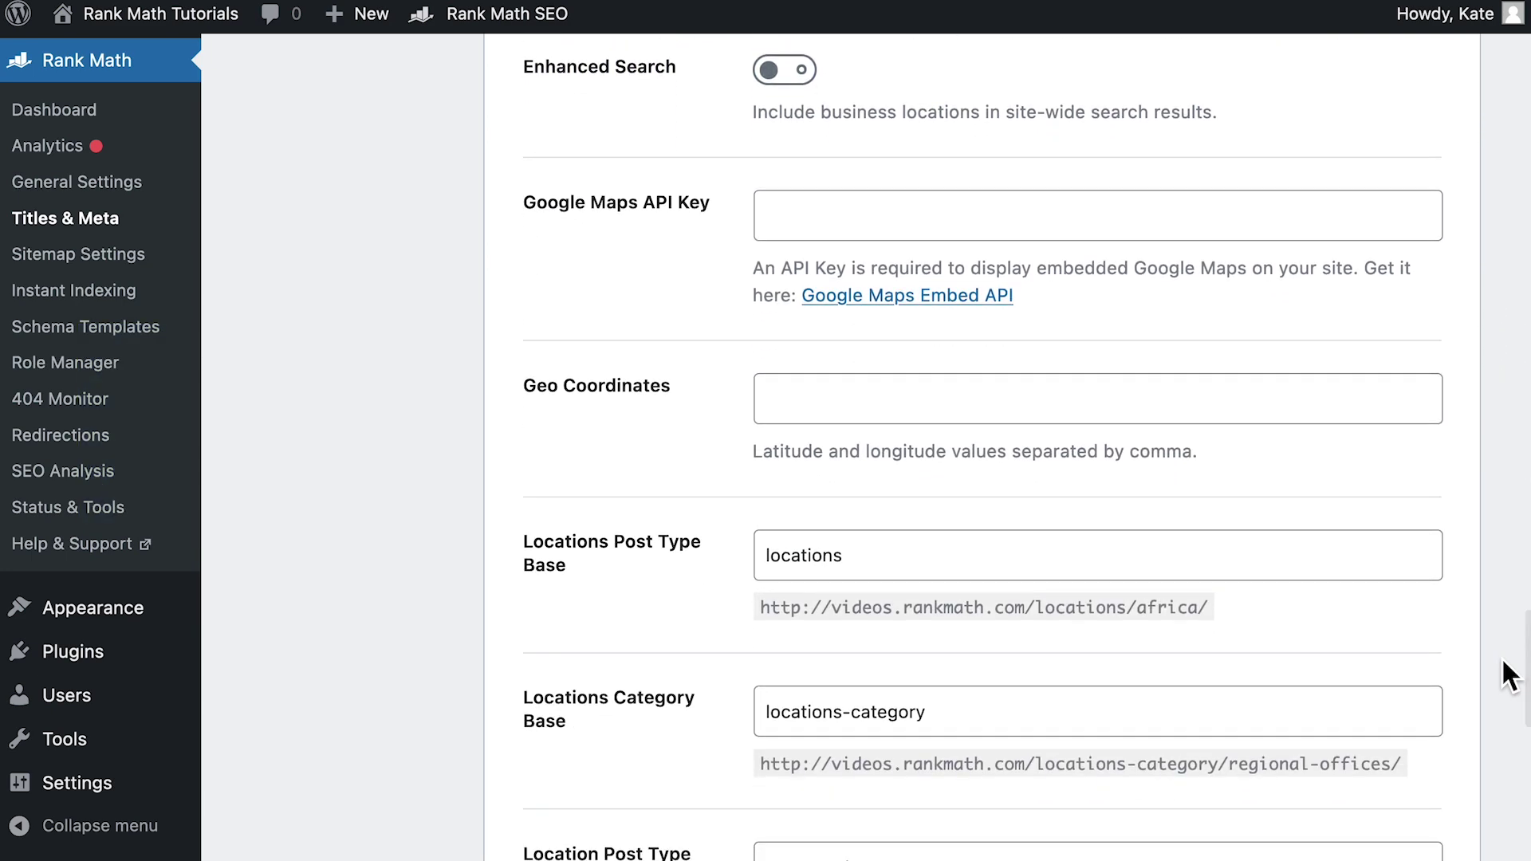
scroll(1509, 675, "down", 1)
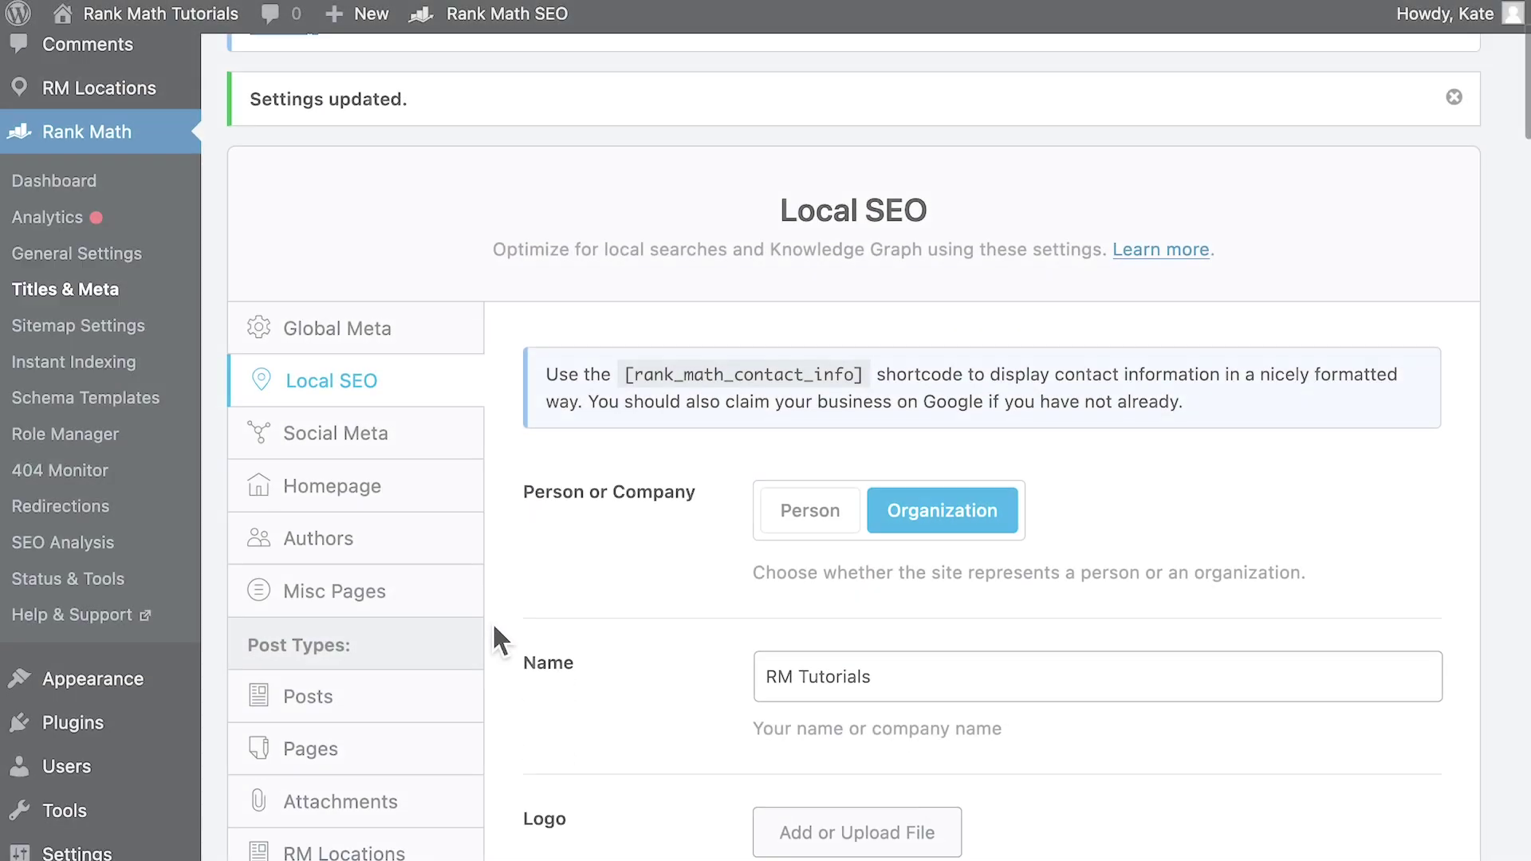
Review the RM Locations settings under Titles & Meta.
scroll(493, 630, "down", 3)
scroll(492, 630, "down", 1)
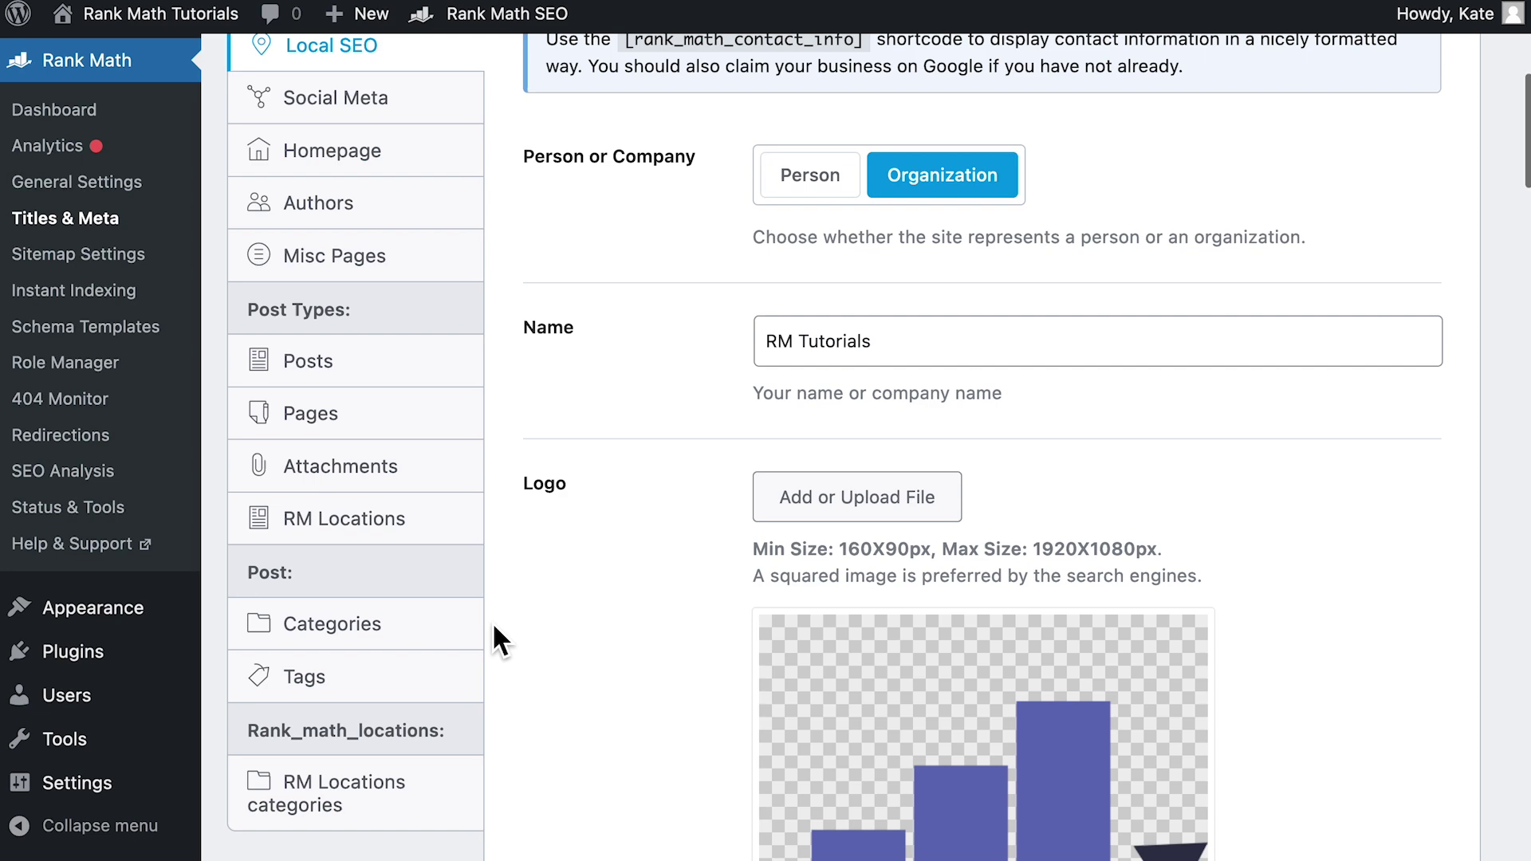
left_click(403, 523)
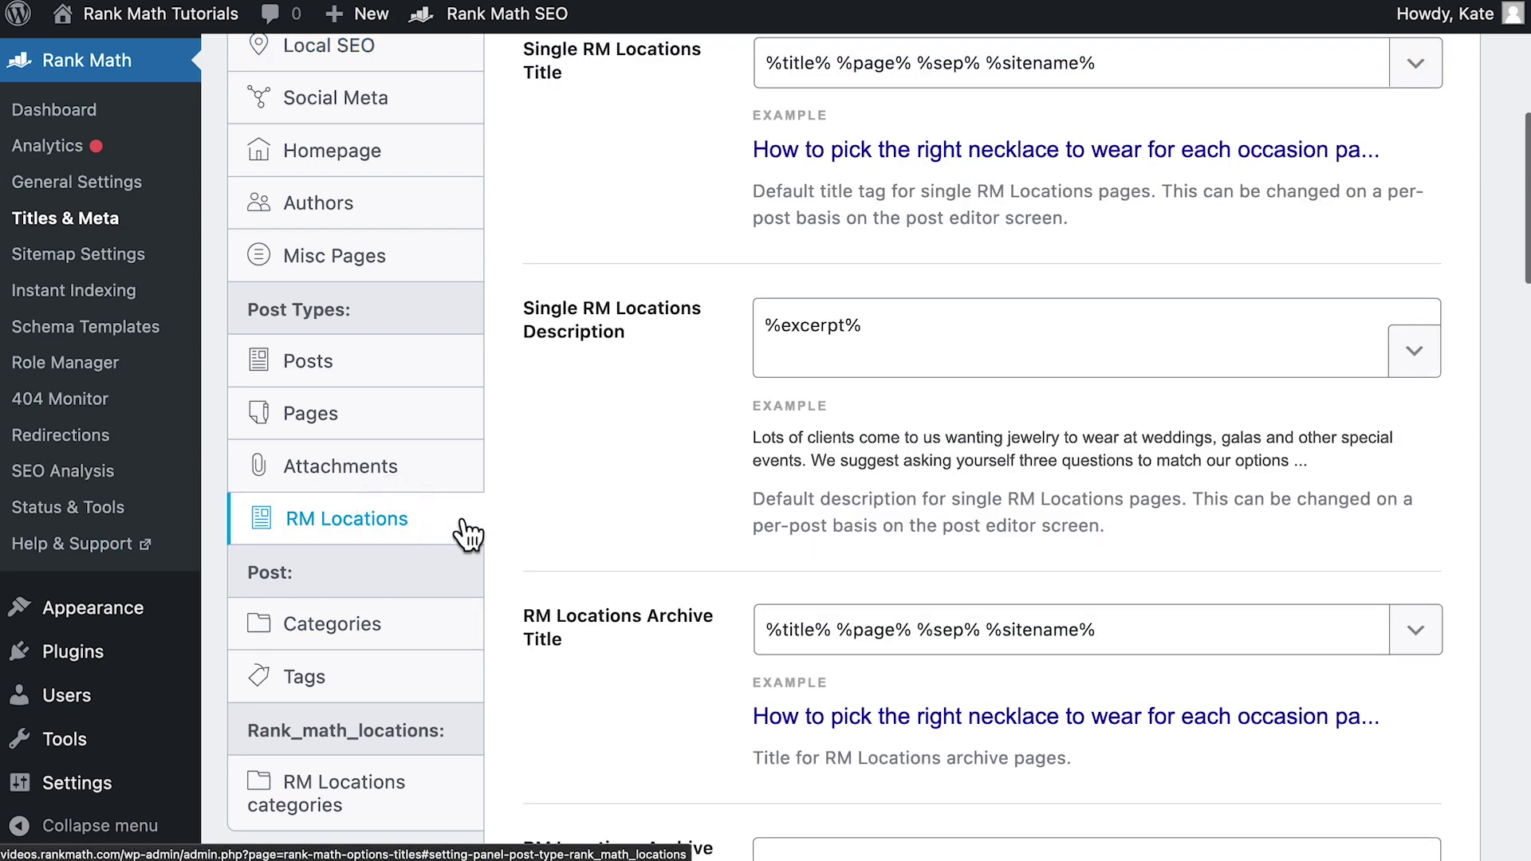
scroll(523, 400, "up", 3)
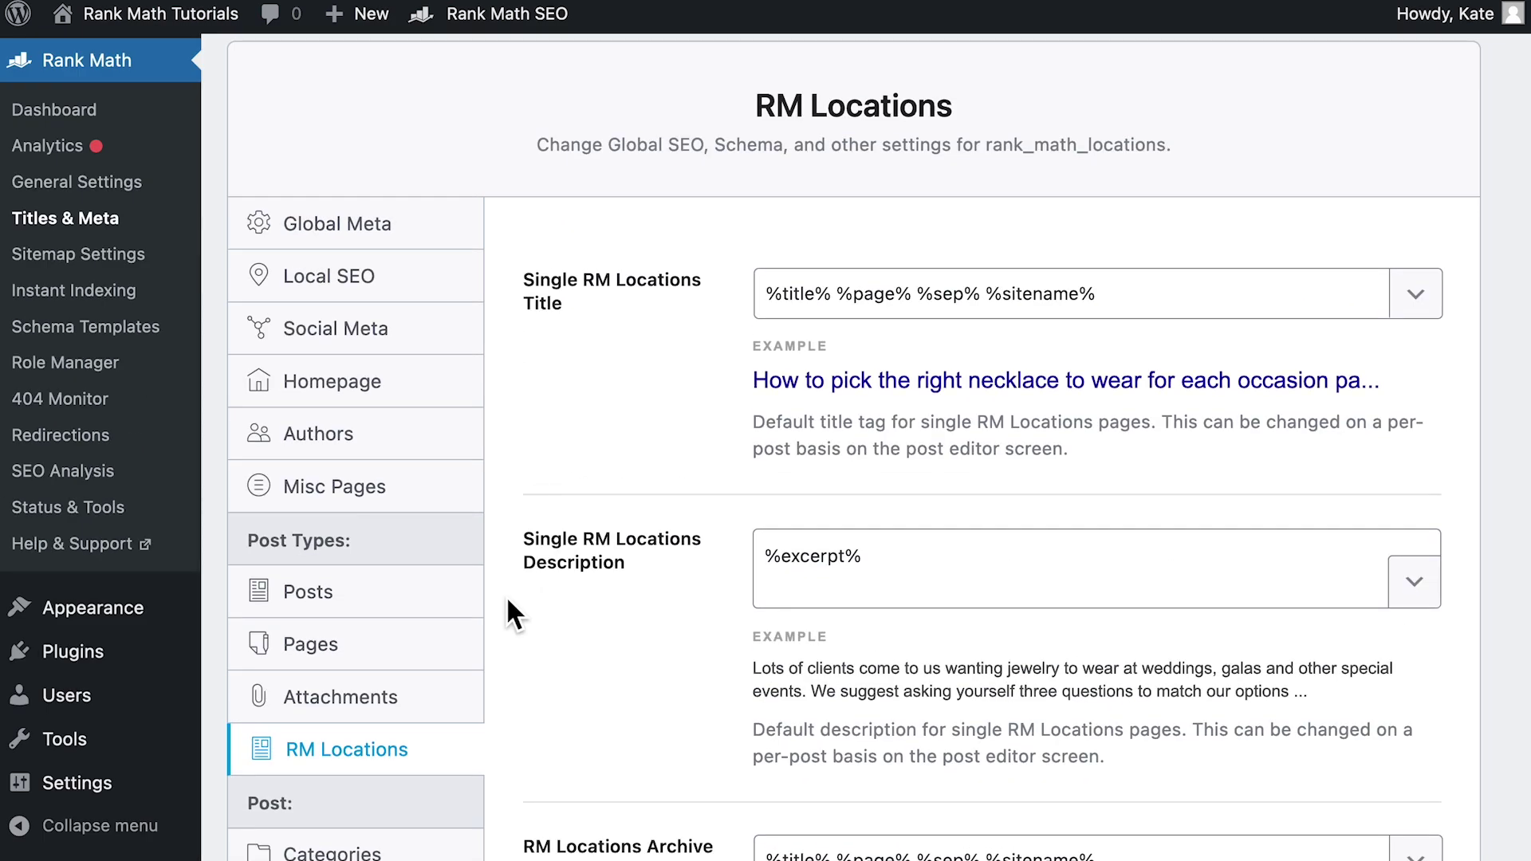
scroll(508, 606, "down", 12)
scroll(506, 594, "down", 2)
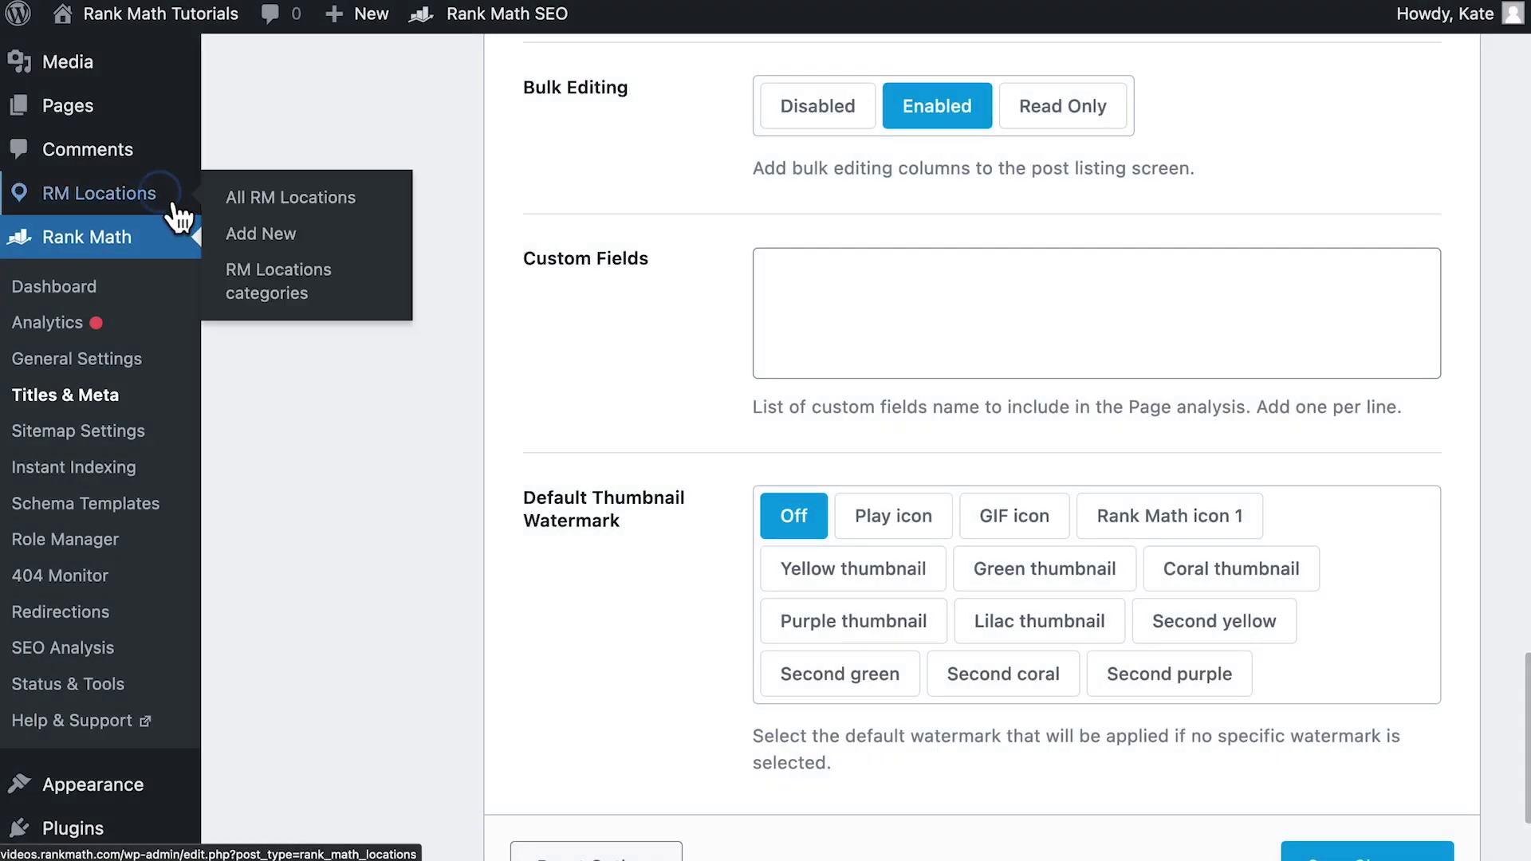
Create a new RM Locations post titled 'Goodwill NYNJ Madison Square Park'.
left_click(174, 206)
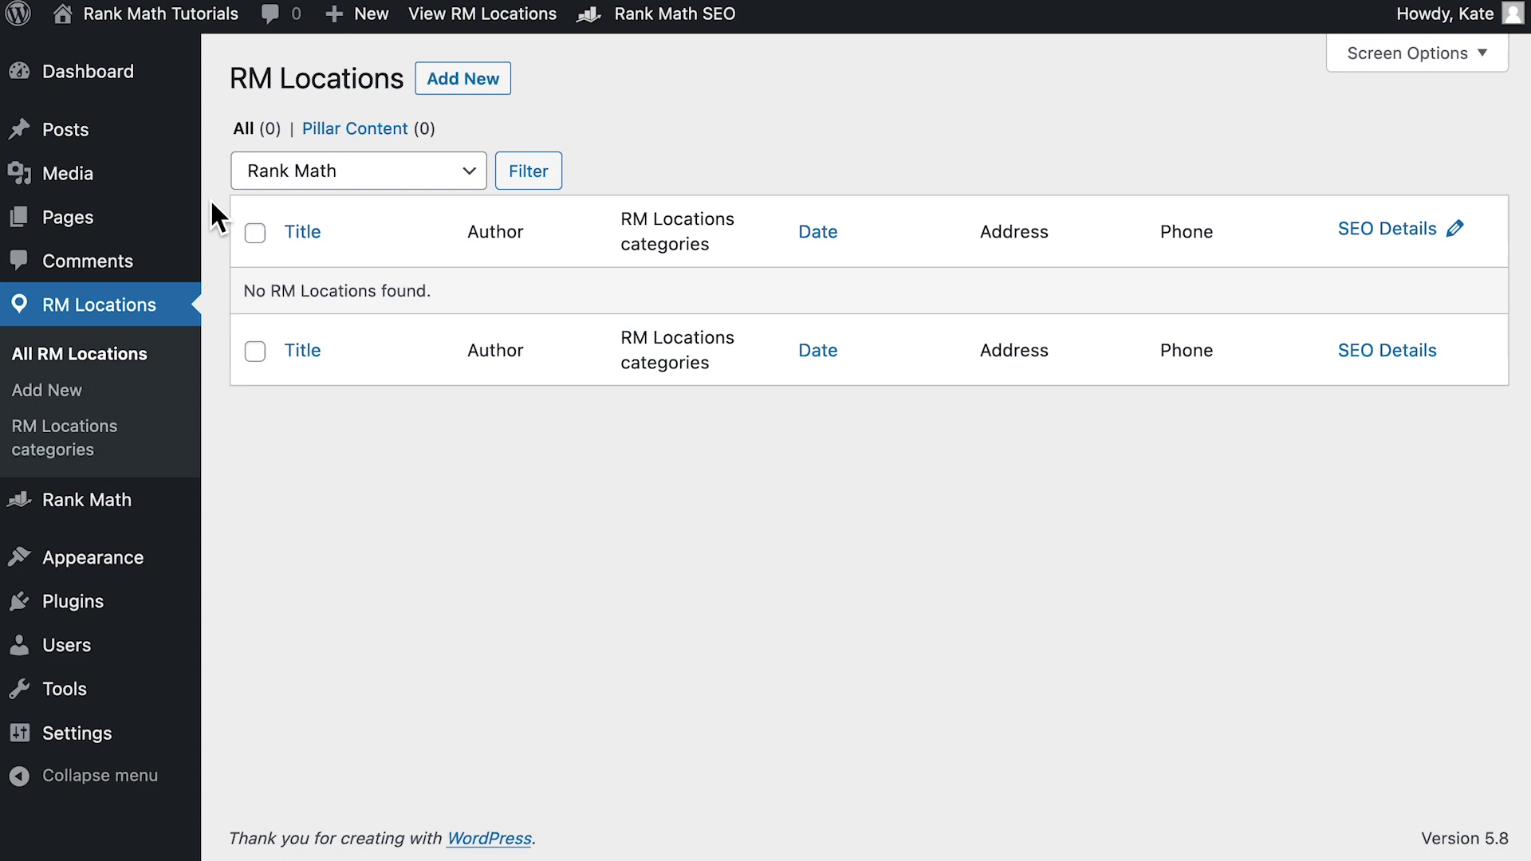
left_click(451, 92)
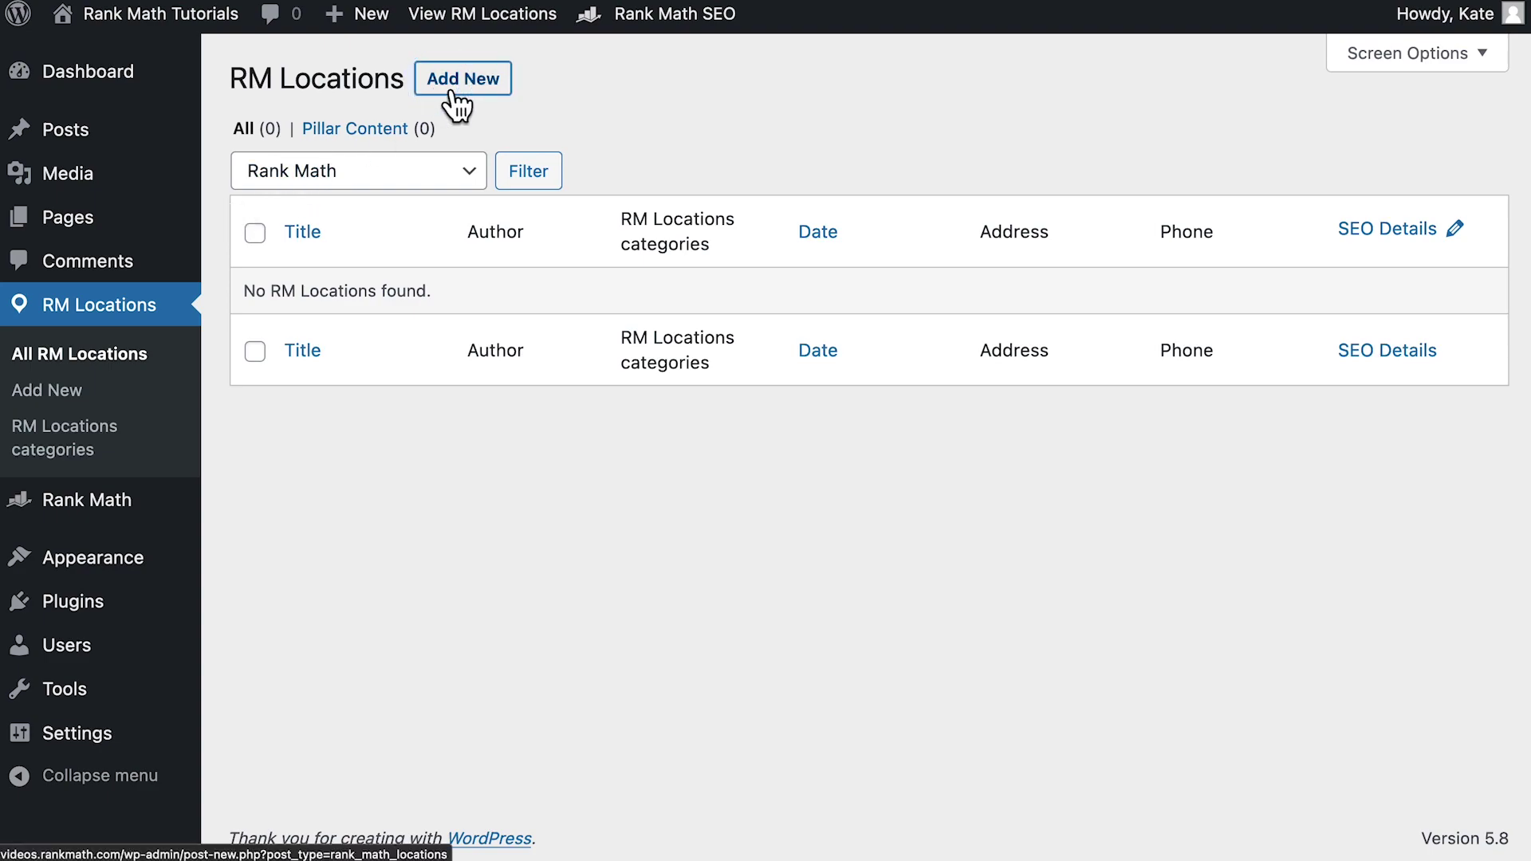
type("Goodwill NYNJ Madison Square Park")
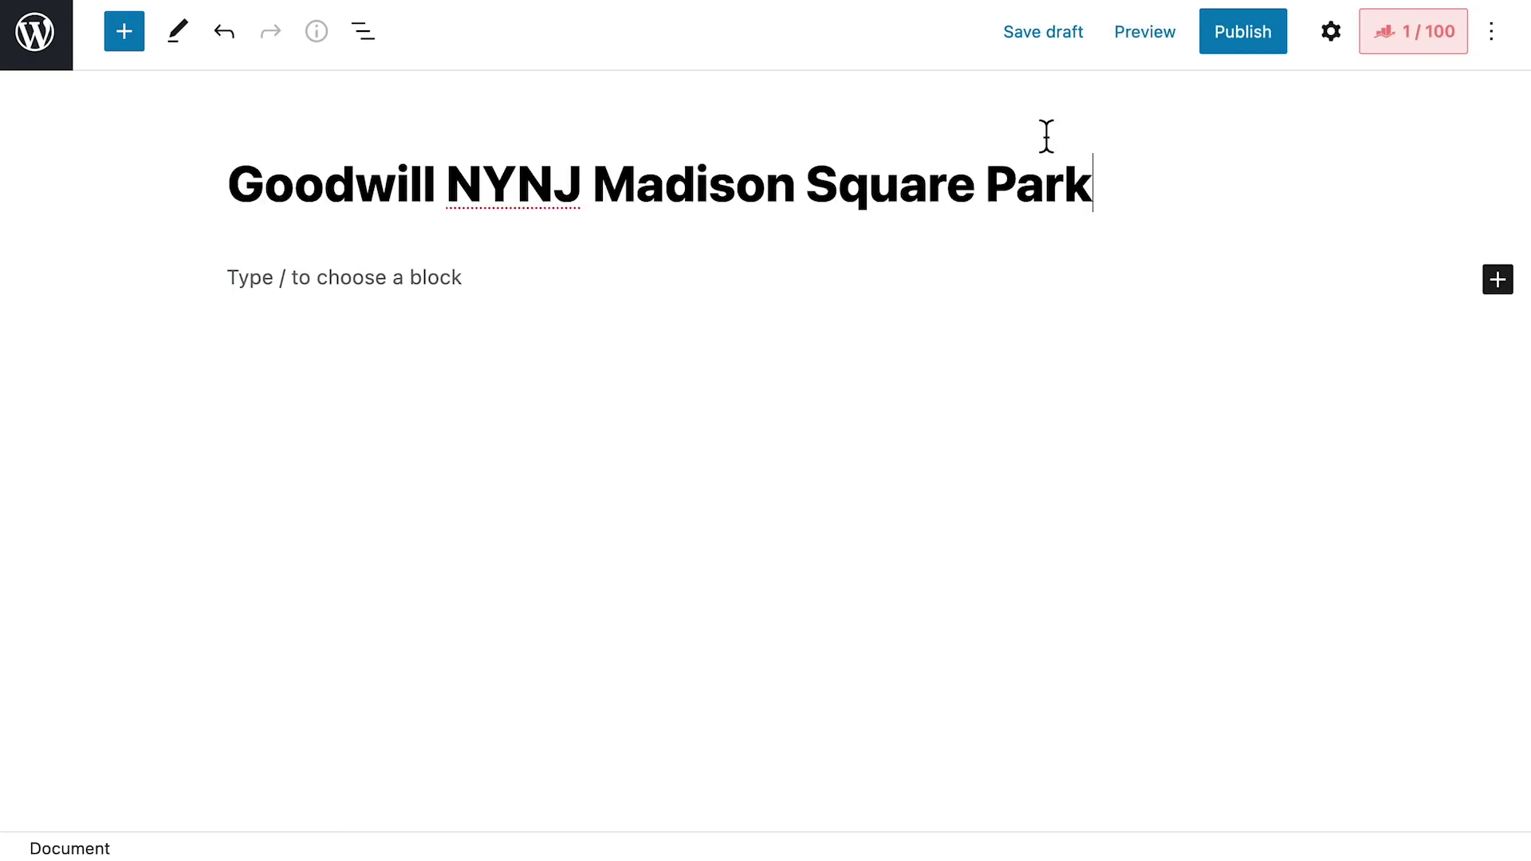
Save a Local Business schema with New York address, weekday 09:00–17:00 hours and US/Eastern timezone.
left_click(1411, 49)
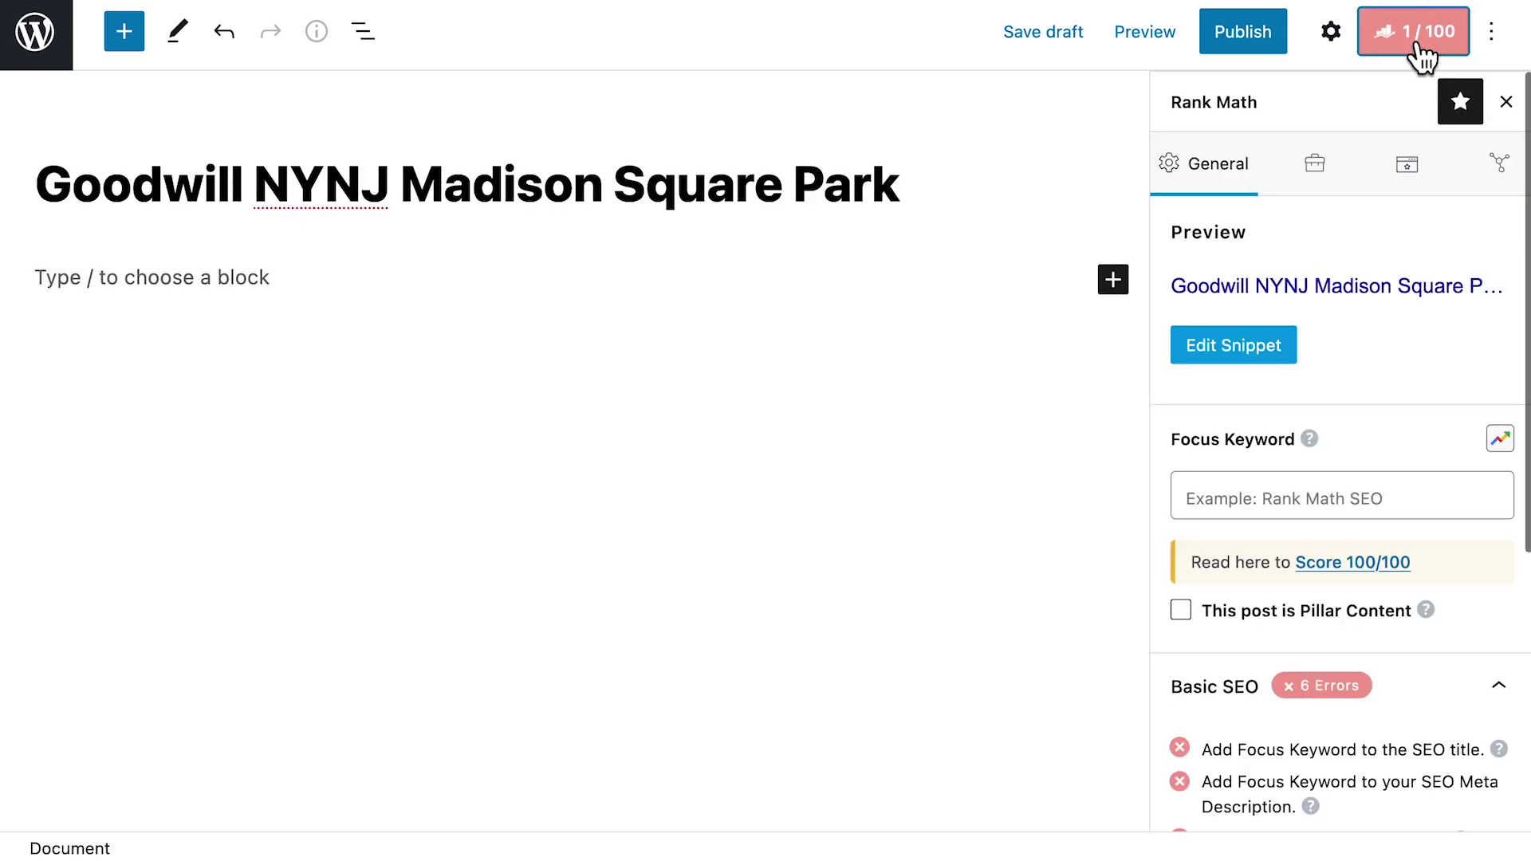
left_click(1404, 179)
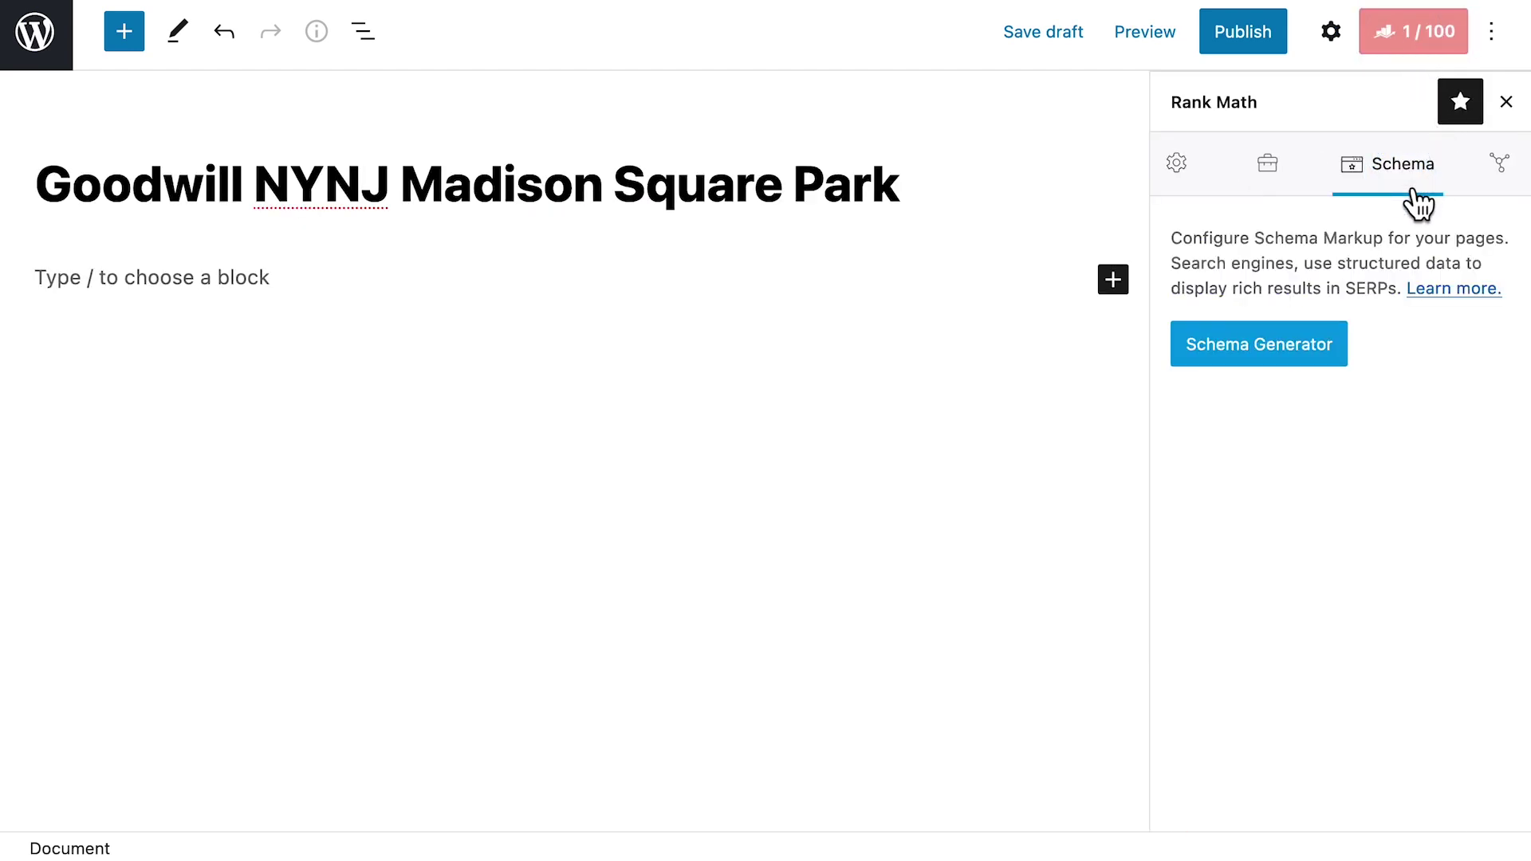
left_click(1320, 362)
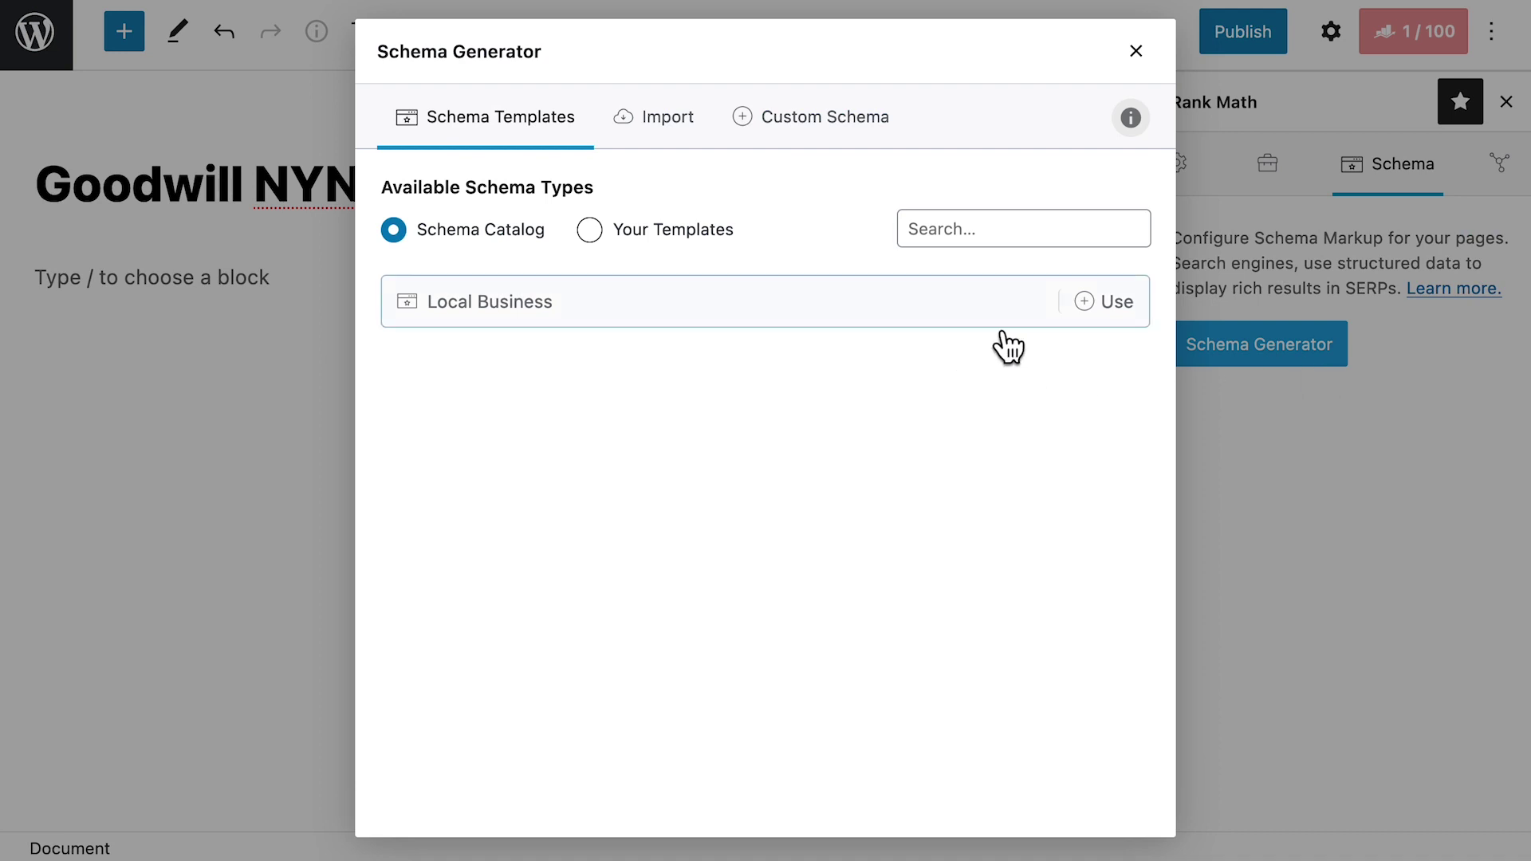
left_click(1099, 307)
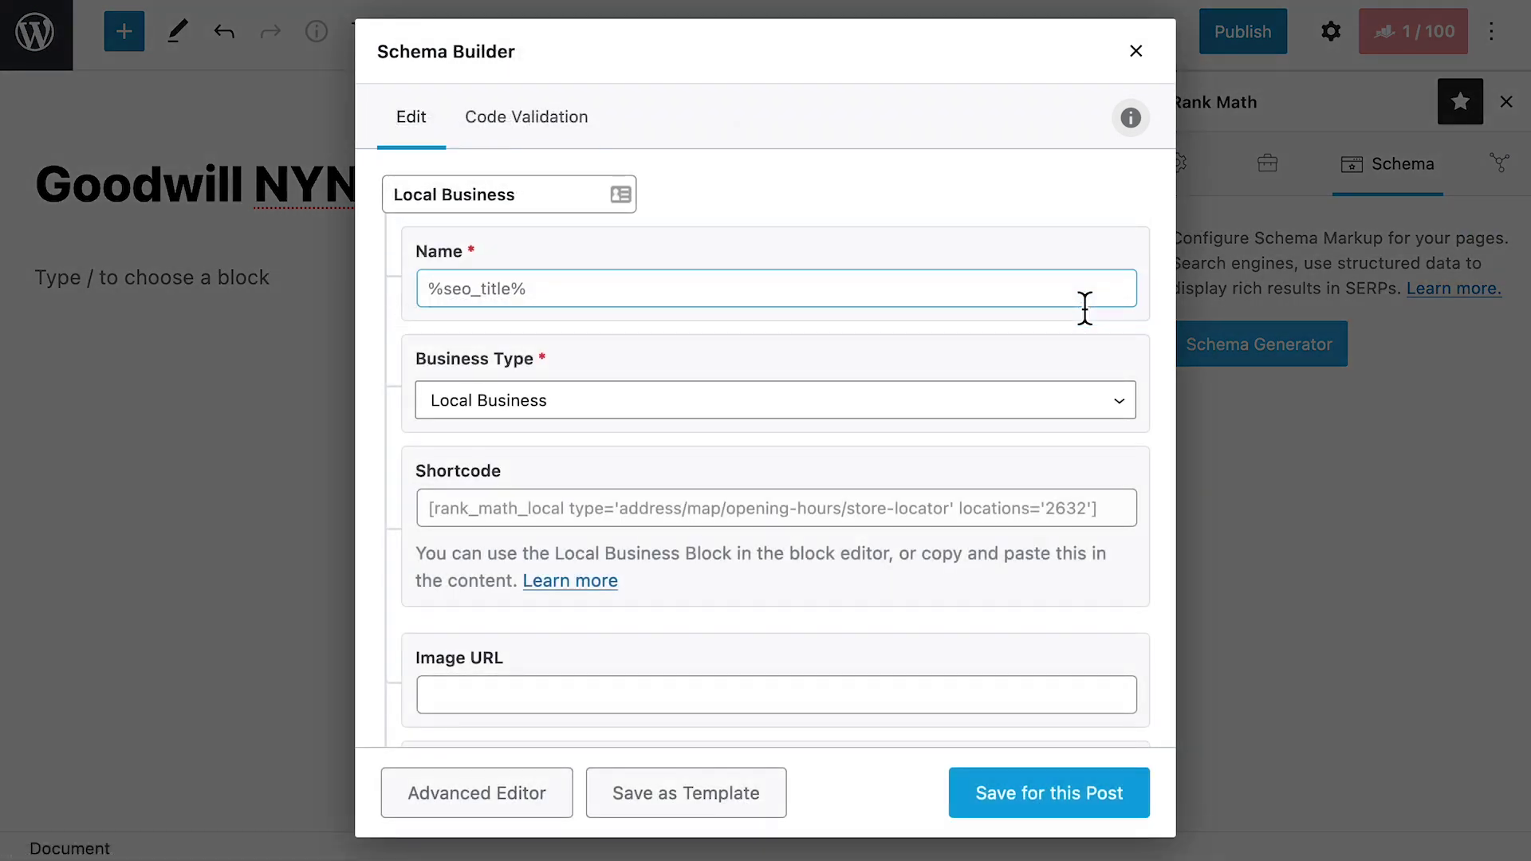
scroll(1085, 308, "down", 10)
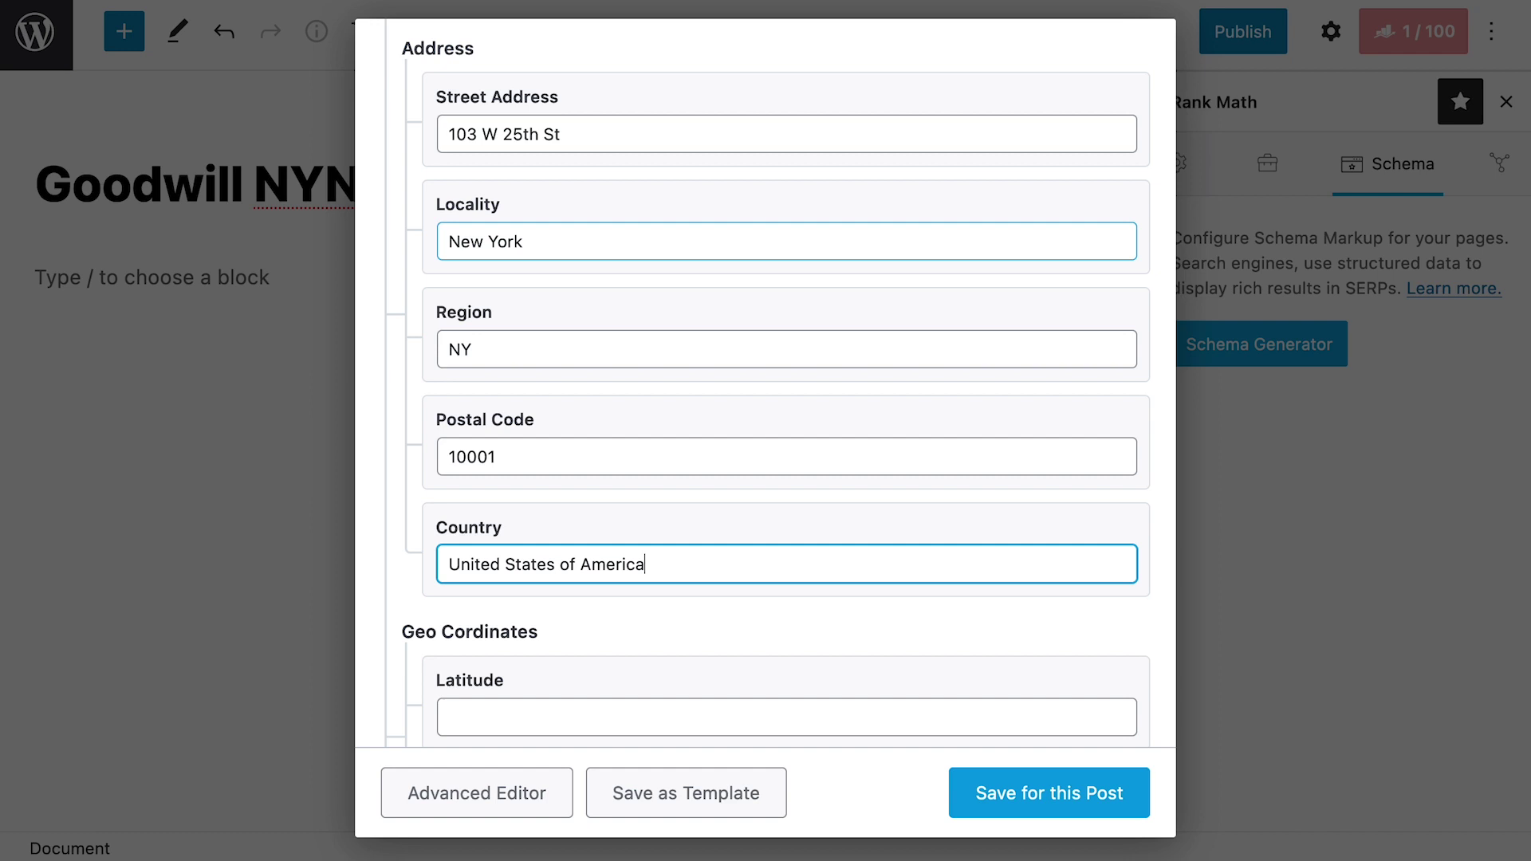
scroll(1171, 667, "down", 5)
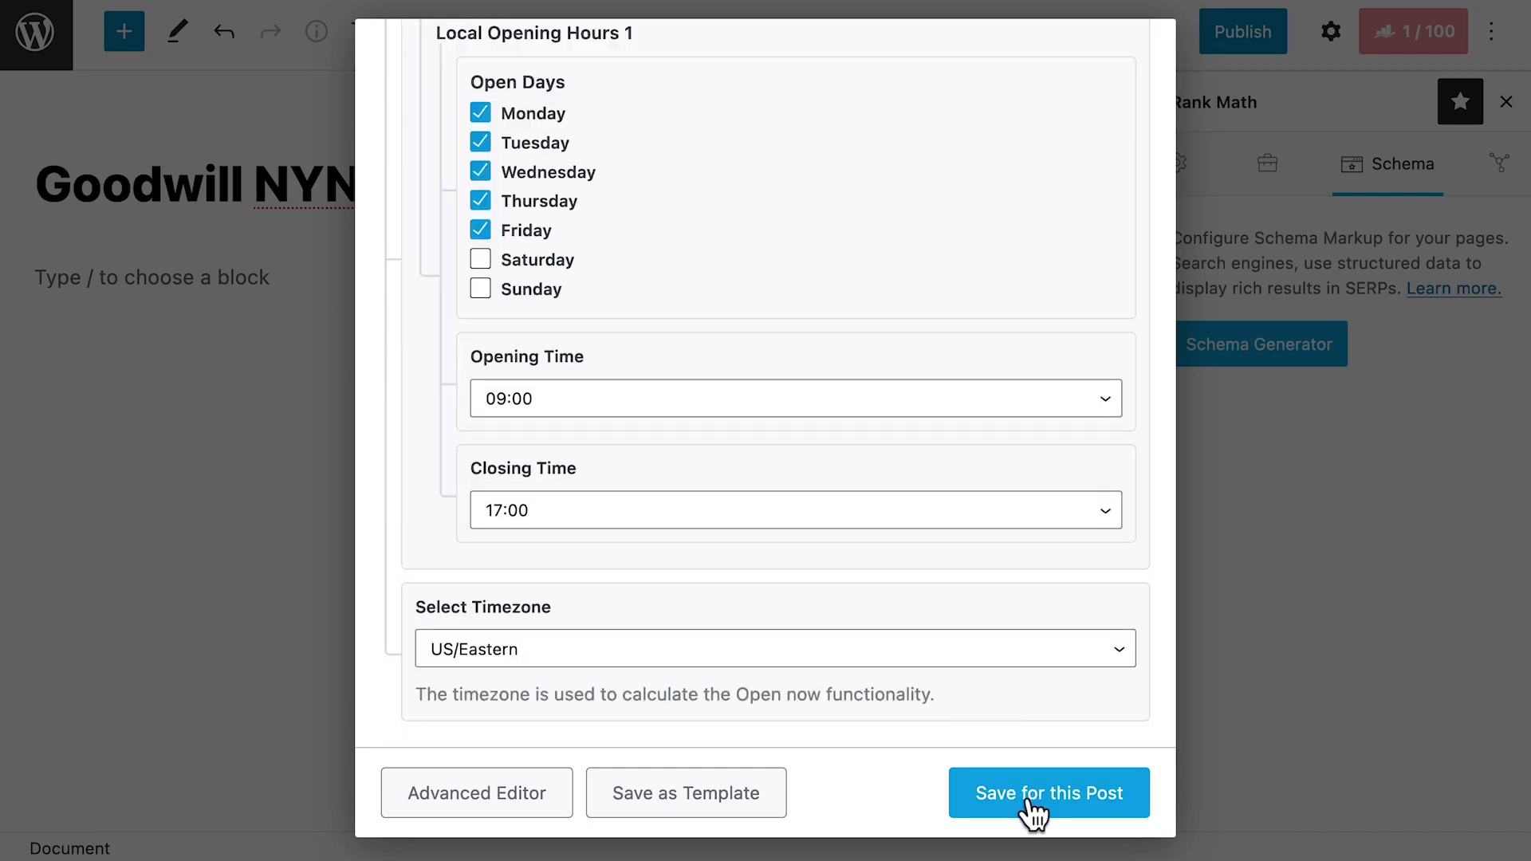
left_click(1025, 794)
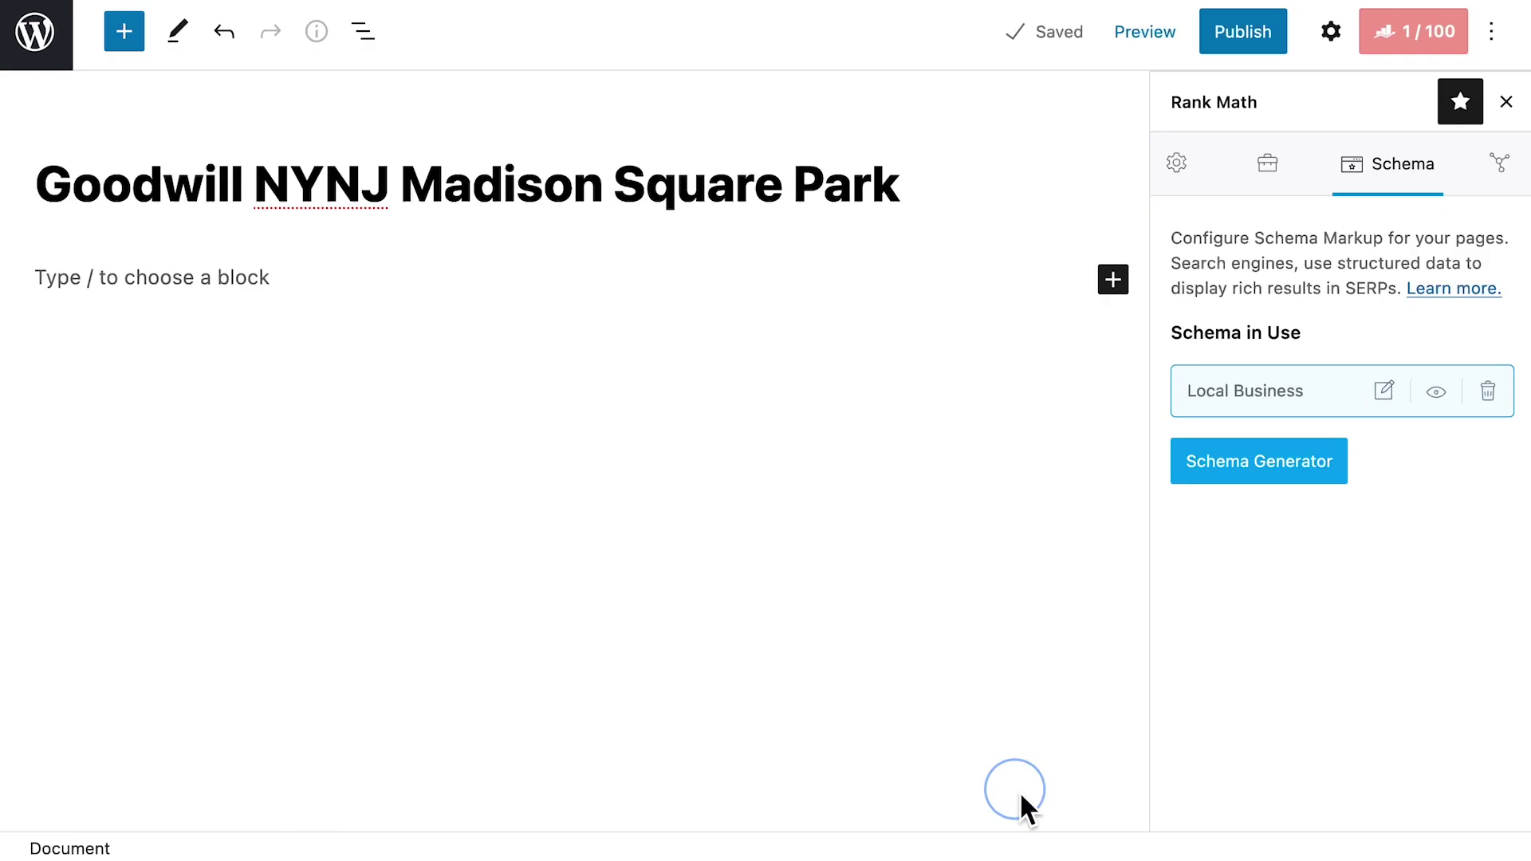
Publish the location post and insert a Local Business by Rank Math block.
left_click(1258, 48)
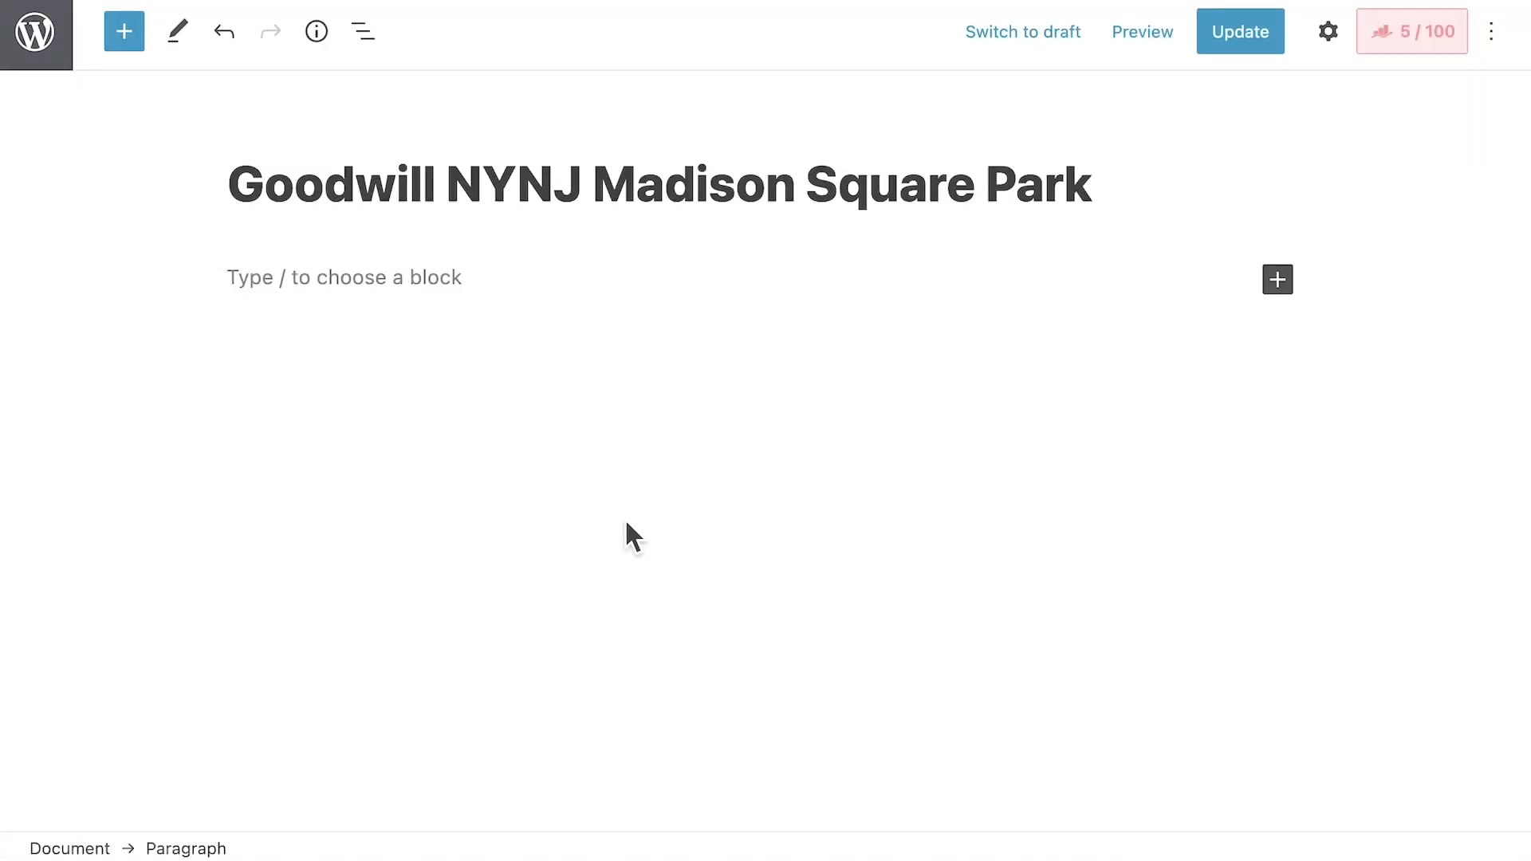
type("/")
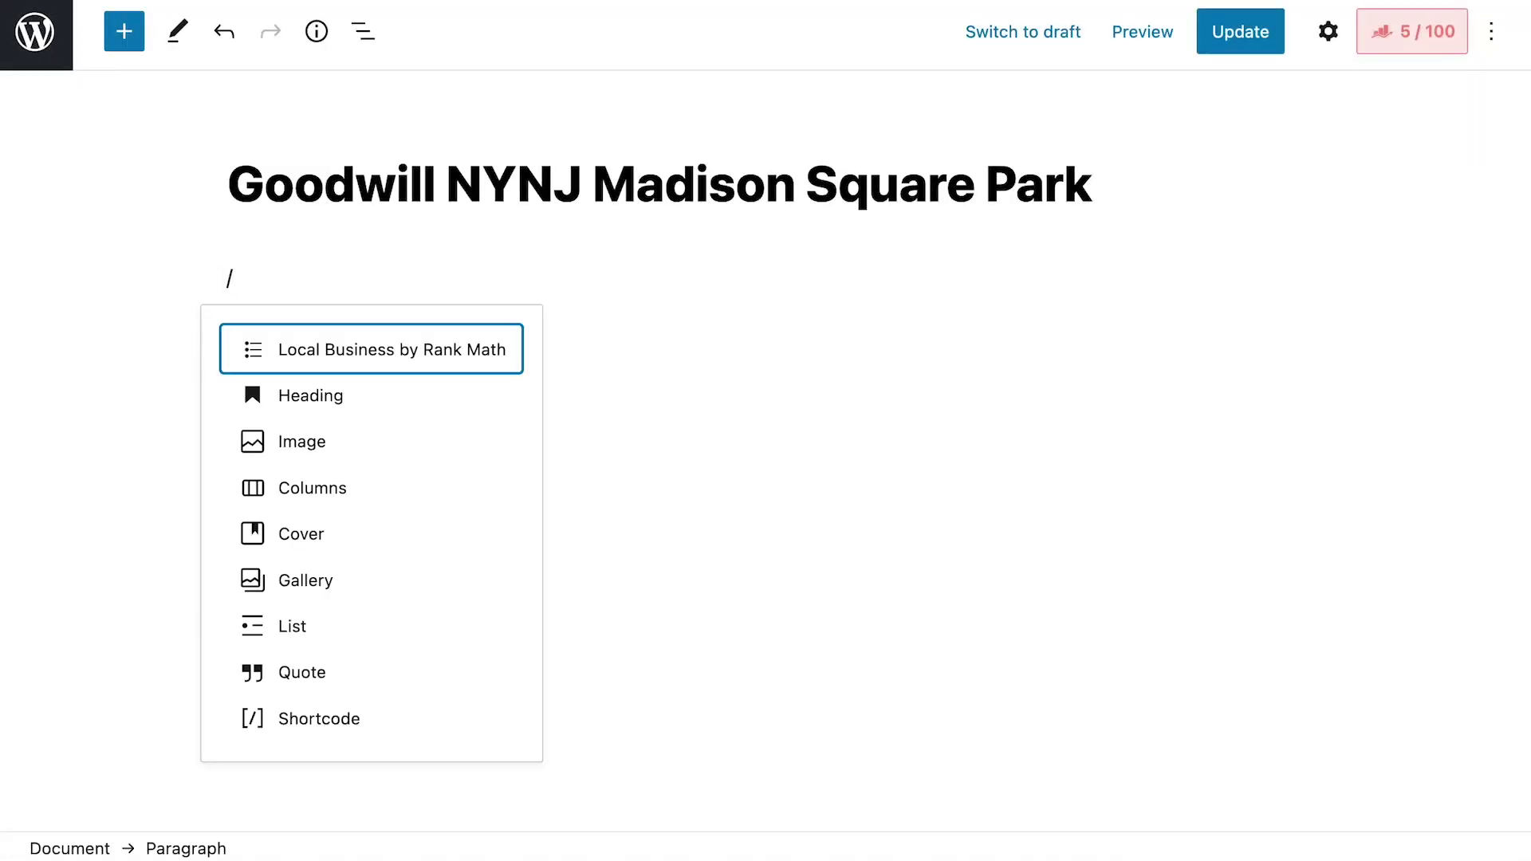
left_click(493, 368)
Try the block's Opening Hours, Map and Store Locator types, then settle on Address.
left_click(1328, 32)
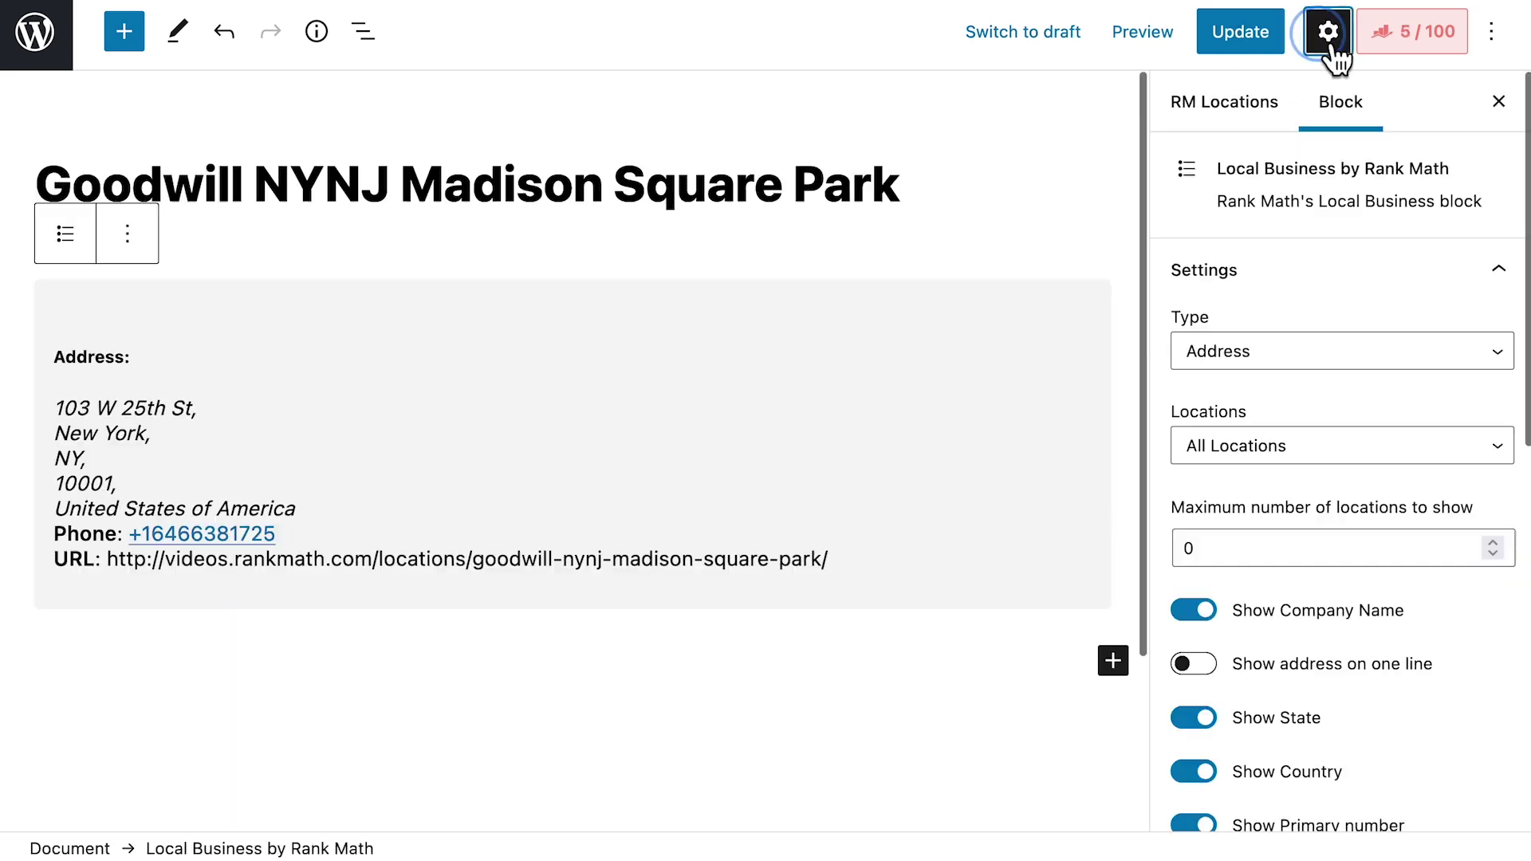
left_click(1491, 362)
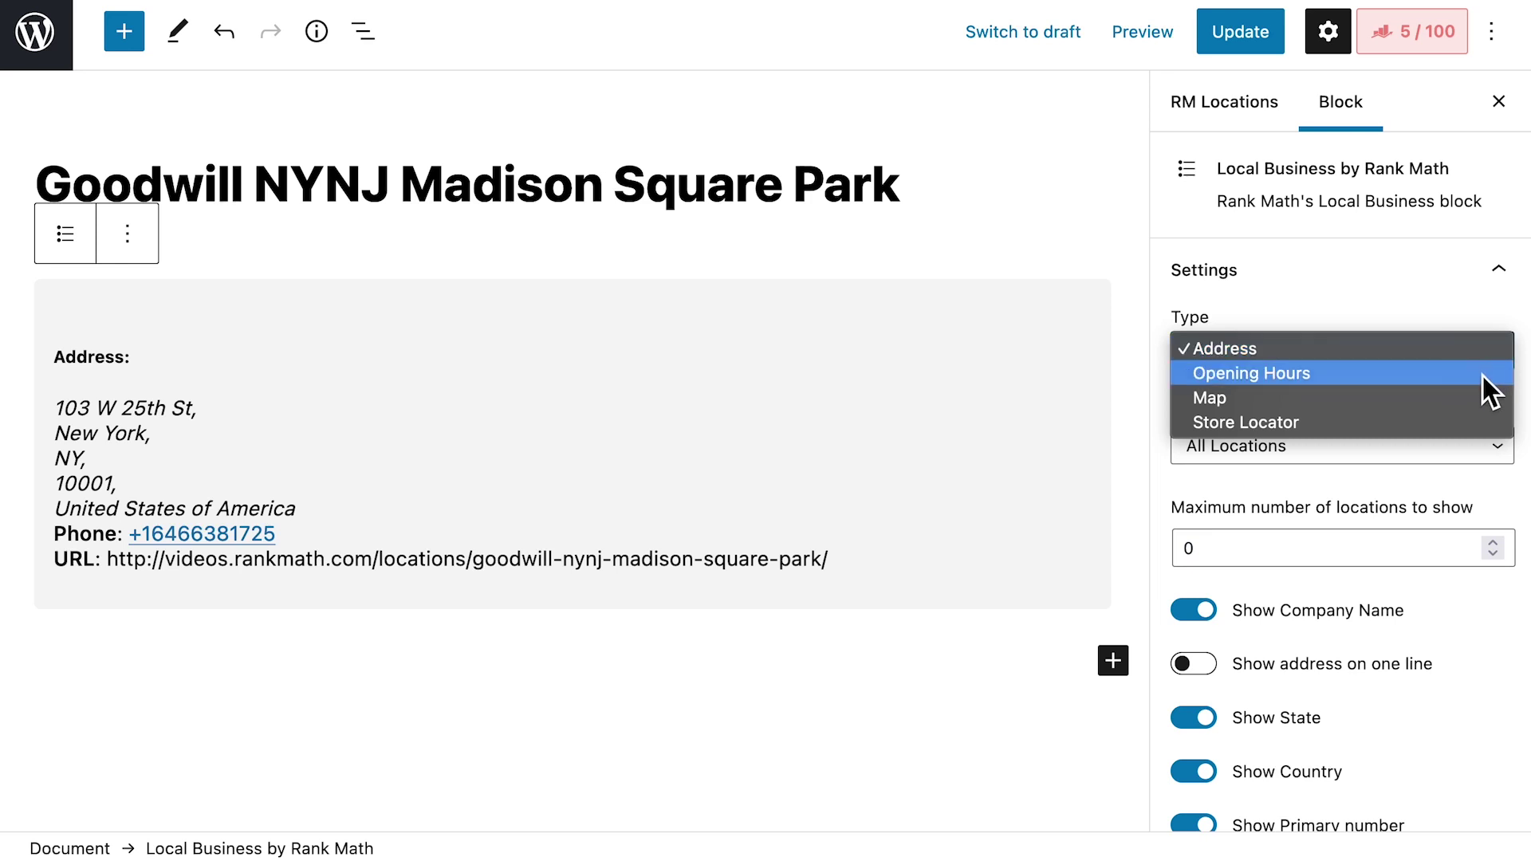
left_click(1481, 375)
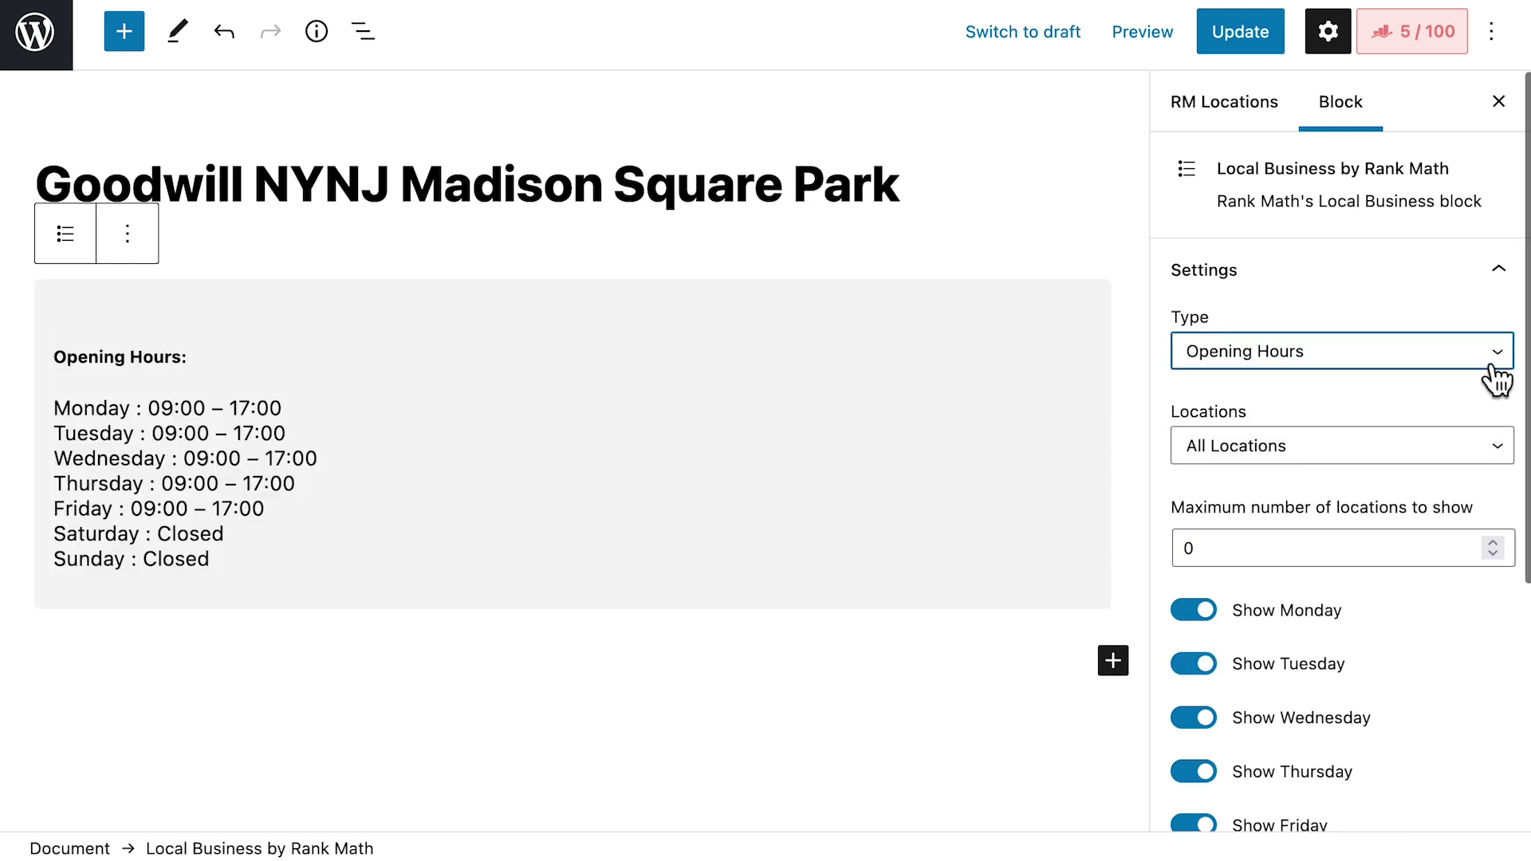
left_click(1498, 369)
left_click(1474, 376)
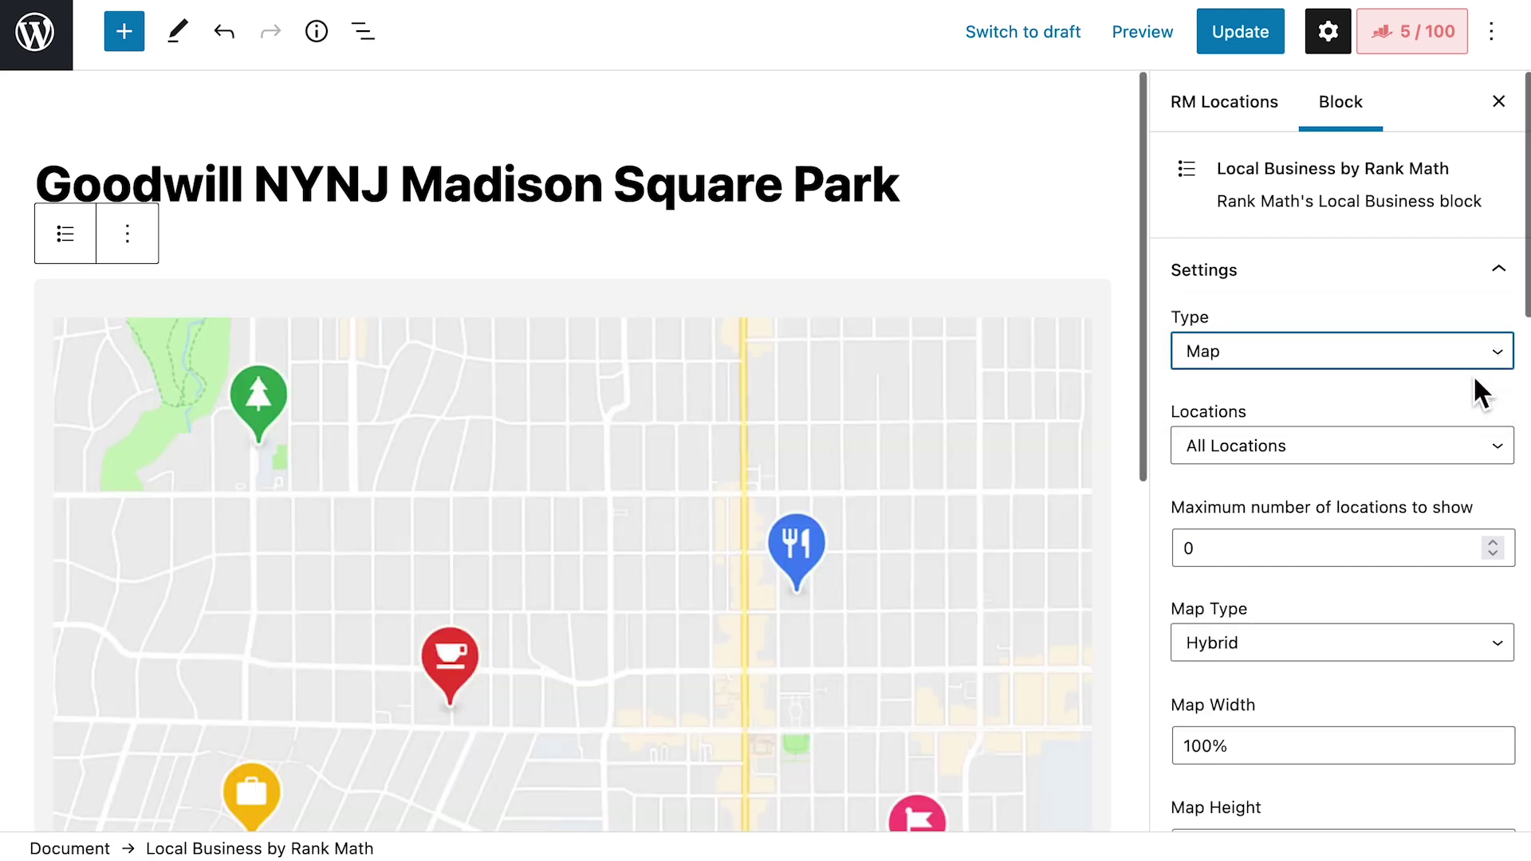
left_click(1472, 356)
left_click(1470, 380)
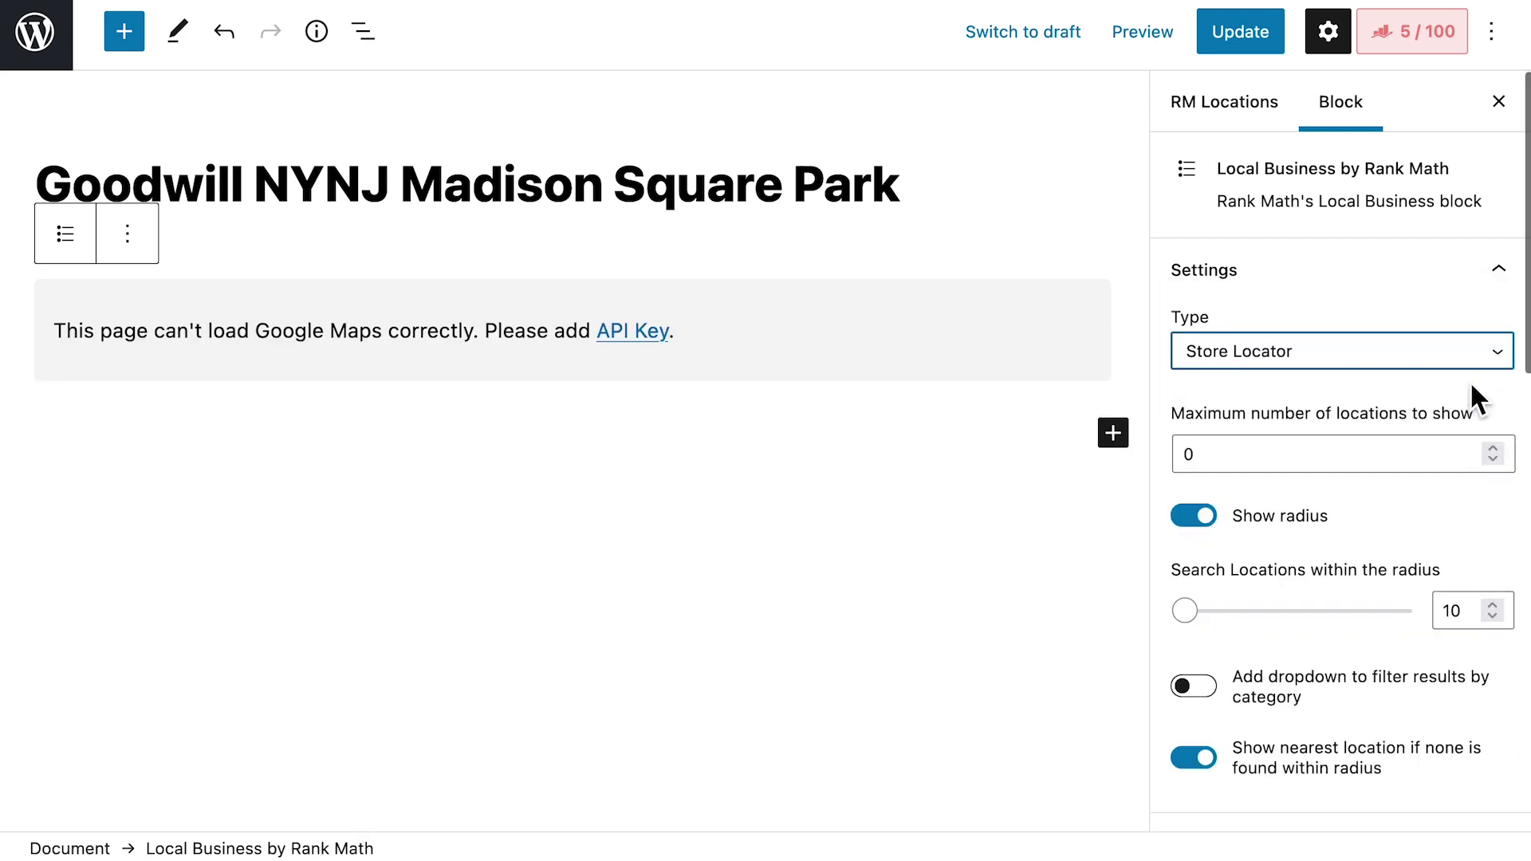
left_click(1467, 353)
left_click(1459, 275)
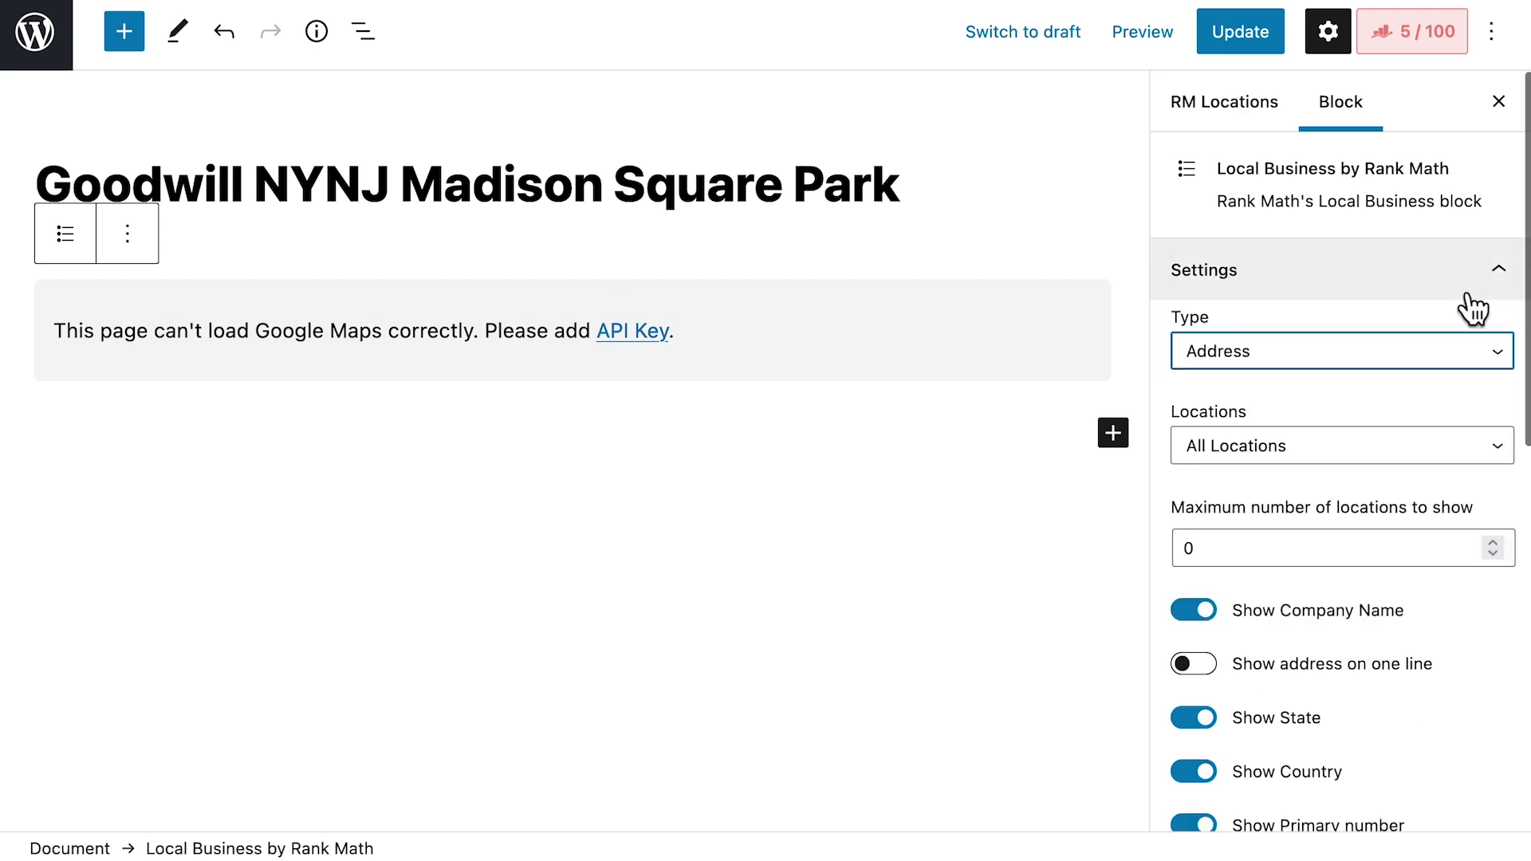
scroll(1485, 693, "down", 1)
scroll(1485, 693, "down", 9)
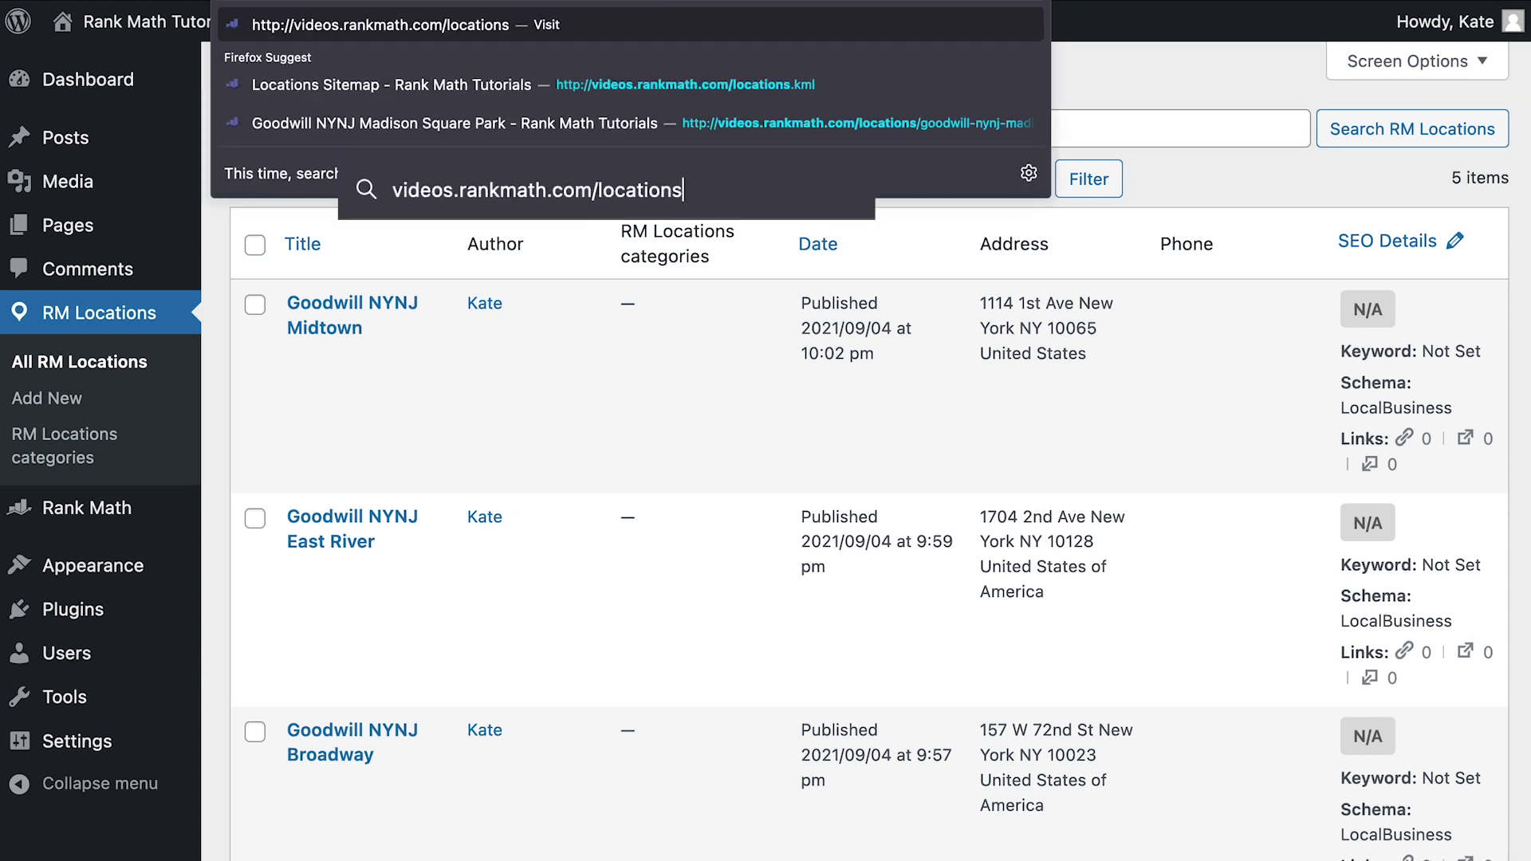
Load locations.kml, then reach it again via sitemap_index.xml and local-sitemap.xml.
type(".kml")
key("Return")
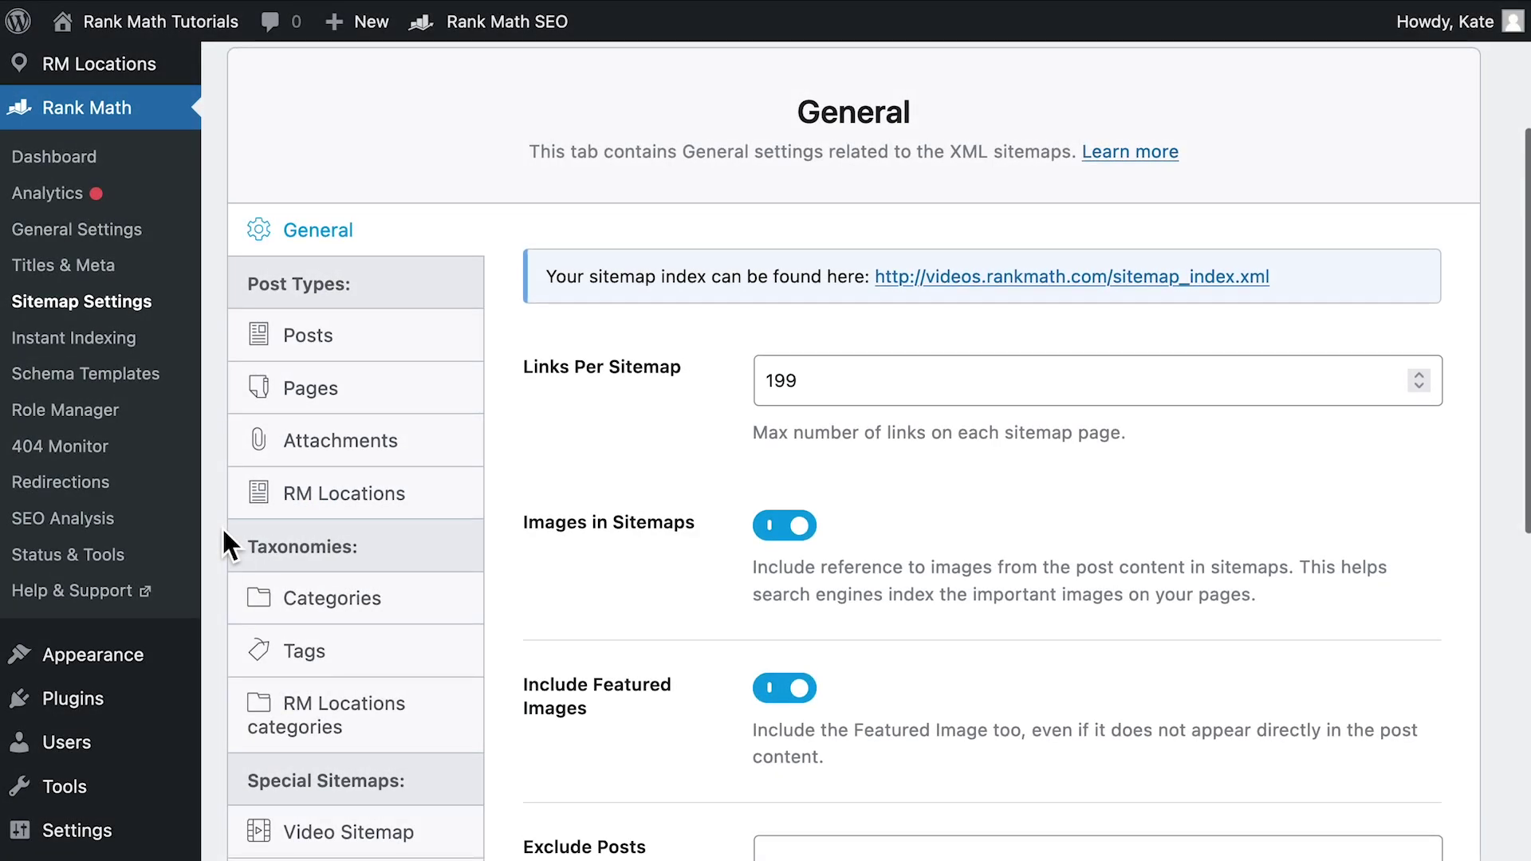
left_click(1020, 293)
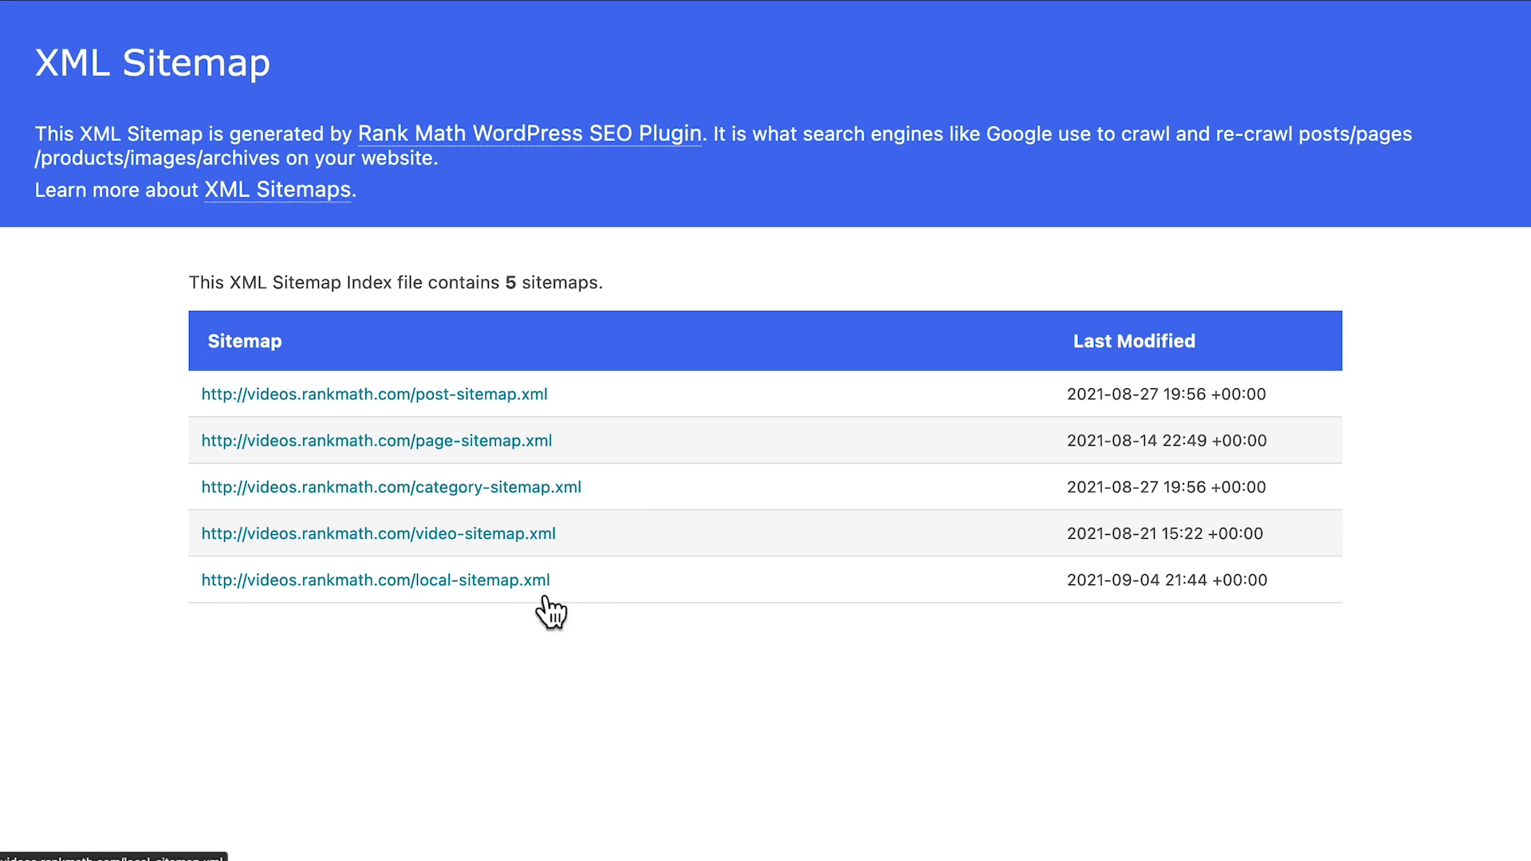
left_click(542, 594)
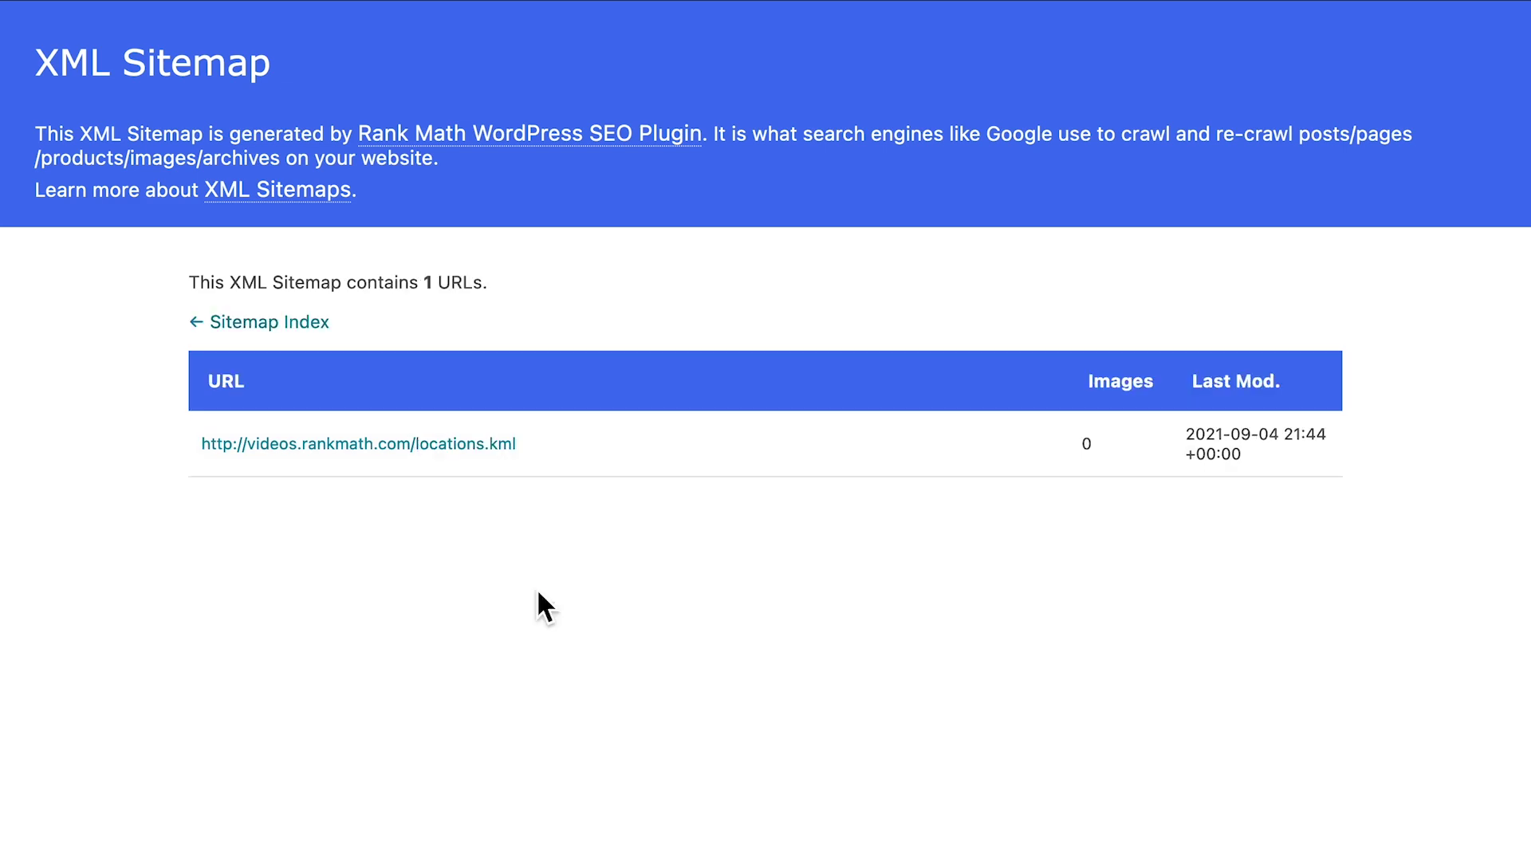
left_click(488, 445)
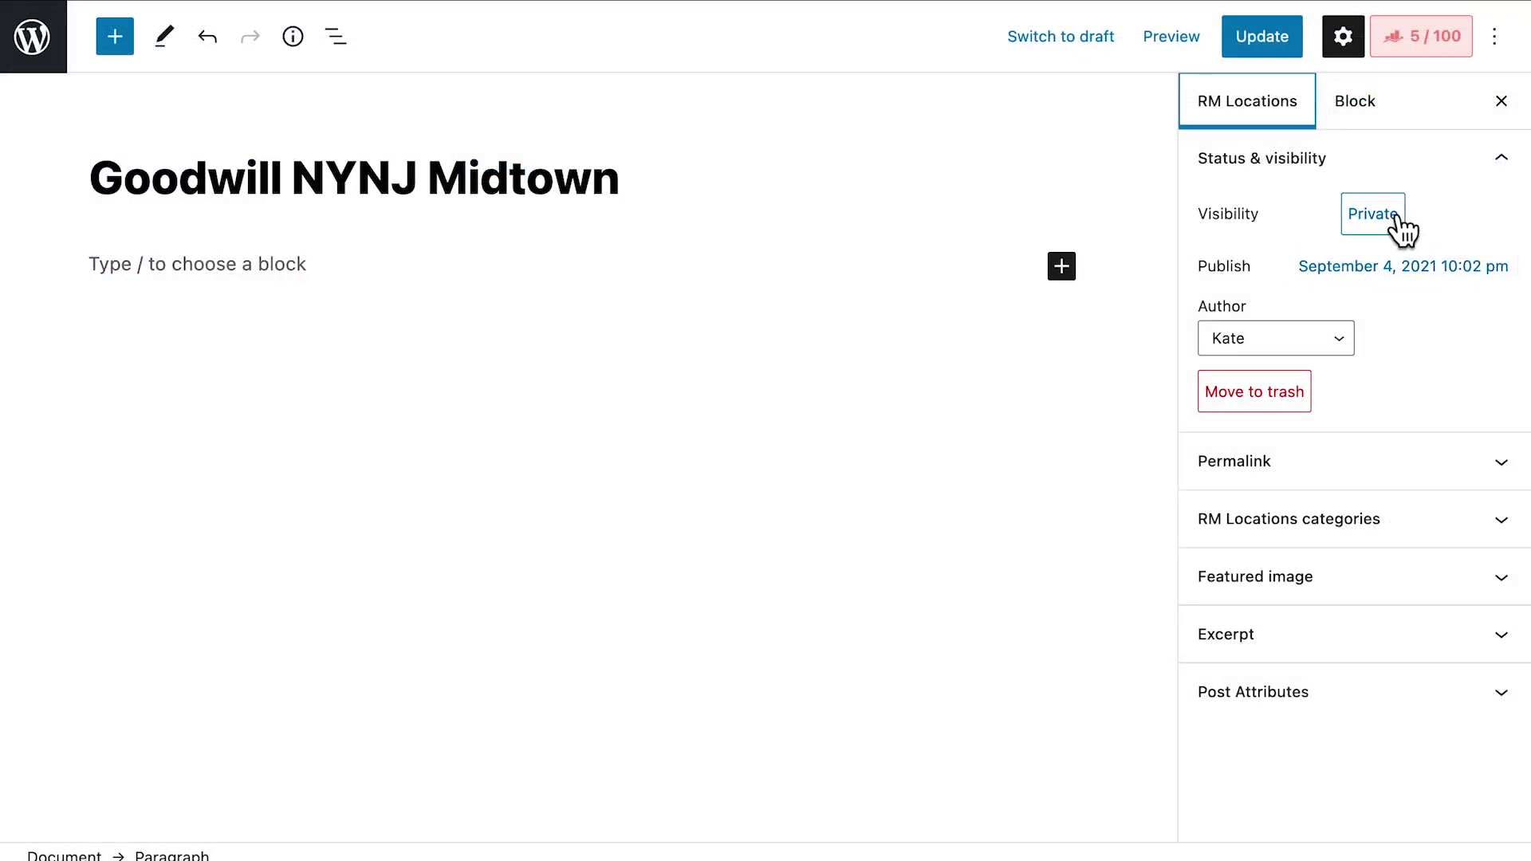
Open the Goodwill NYNJ Midtown location post linked from the KML file.
left_click(1367, 220)
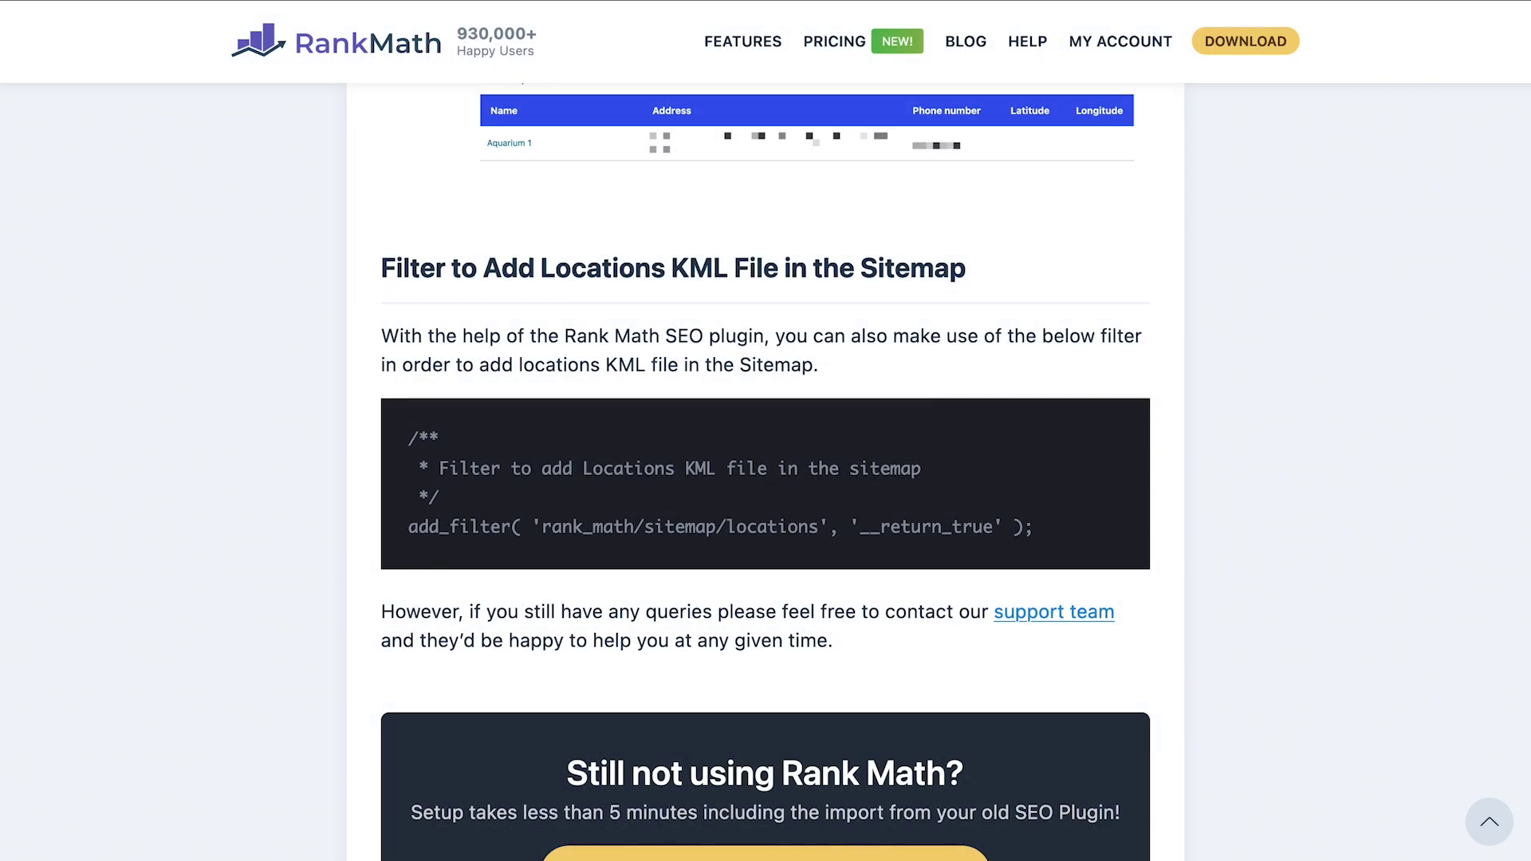
scroll(765, 478, "up", 1)
scroll(765, 479, "up", 20)
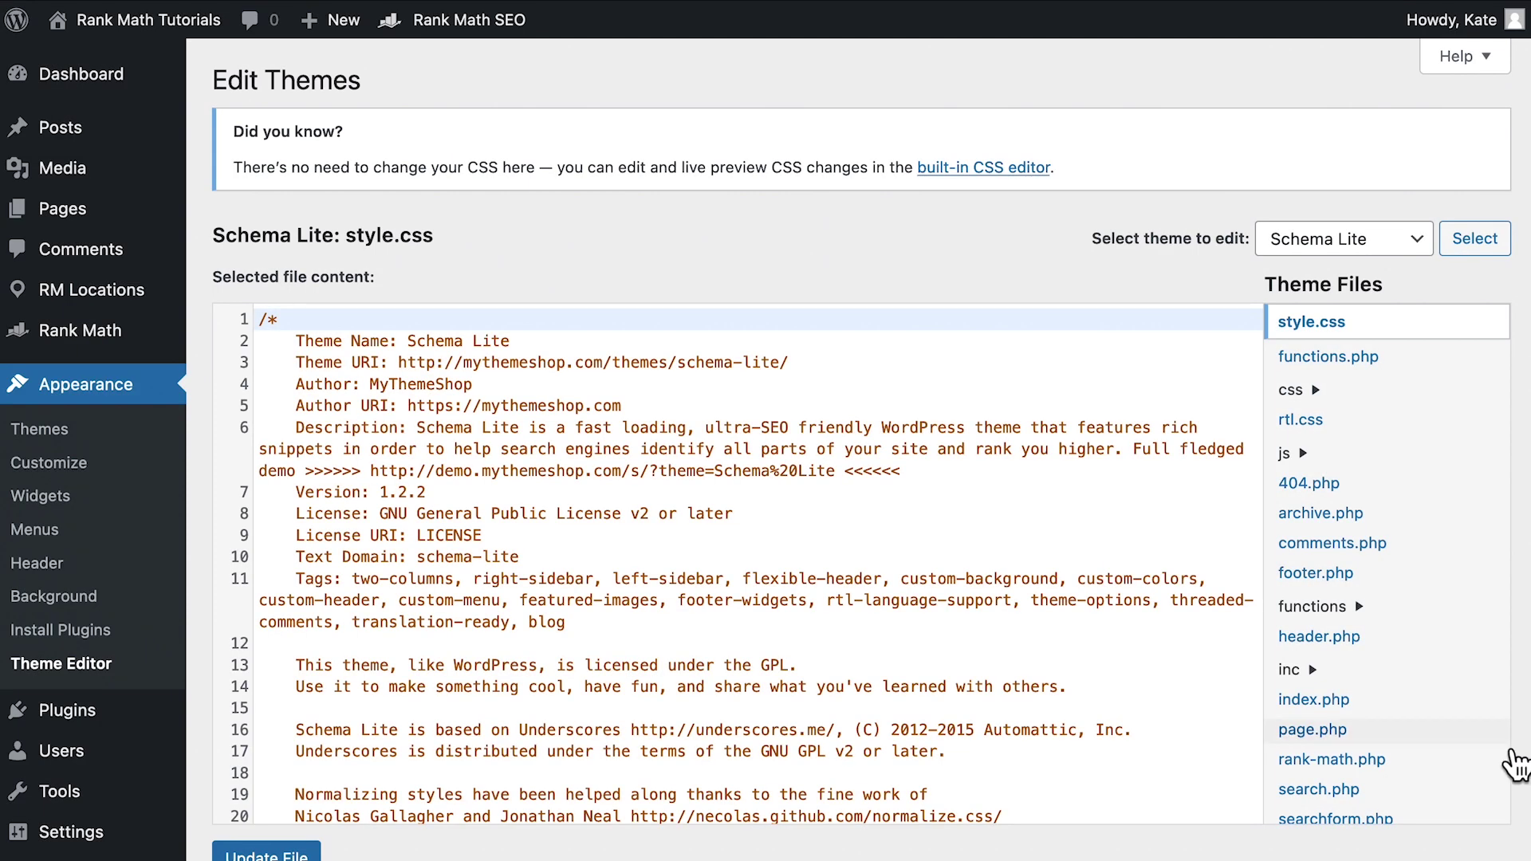
Add '<php?' and the rank_math/sitemap/locations add_filter snippet to rank-math.php, then update it.
scroll(1507, 769, "down", 5)
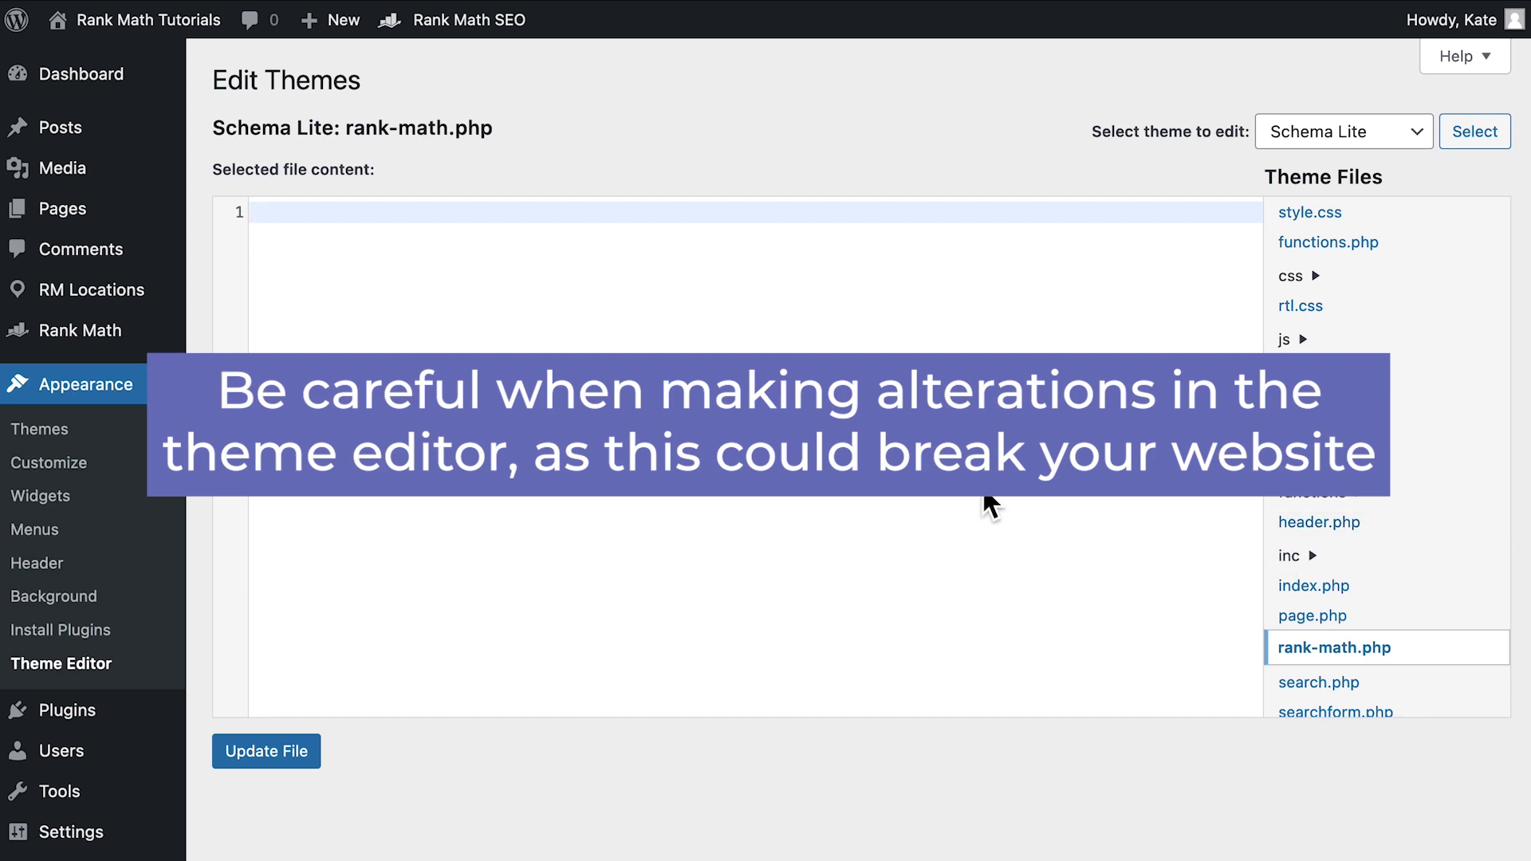
type("<p")
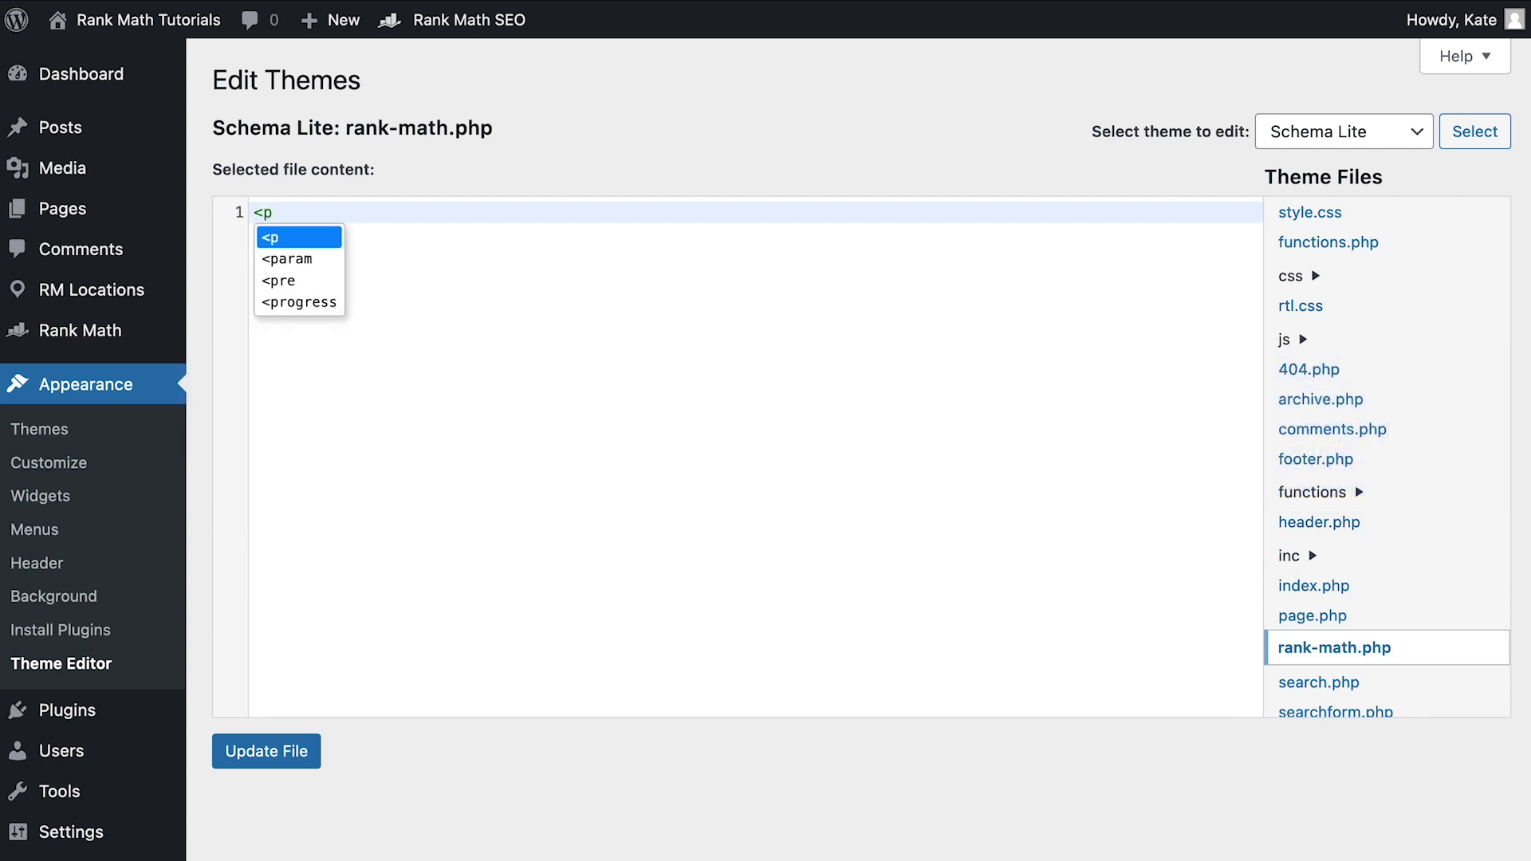
type("hp?")
key("Return")
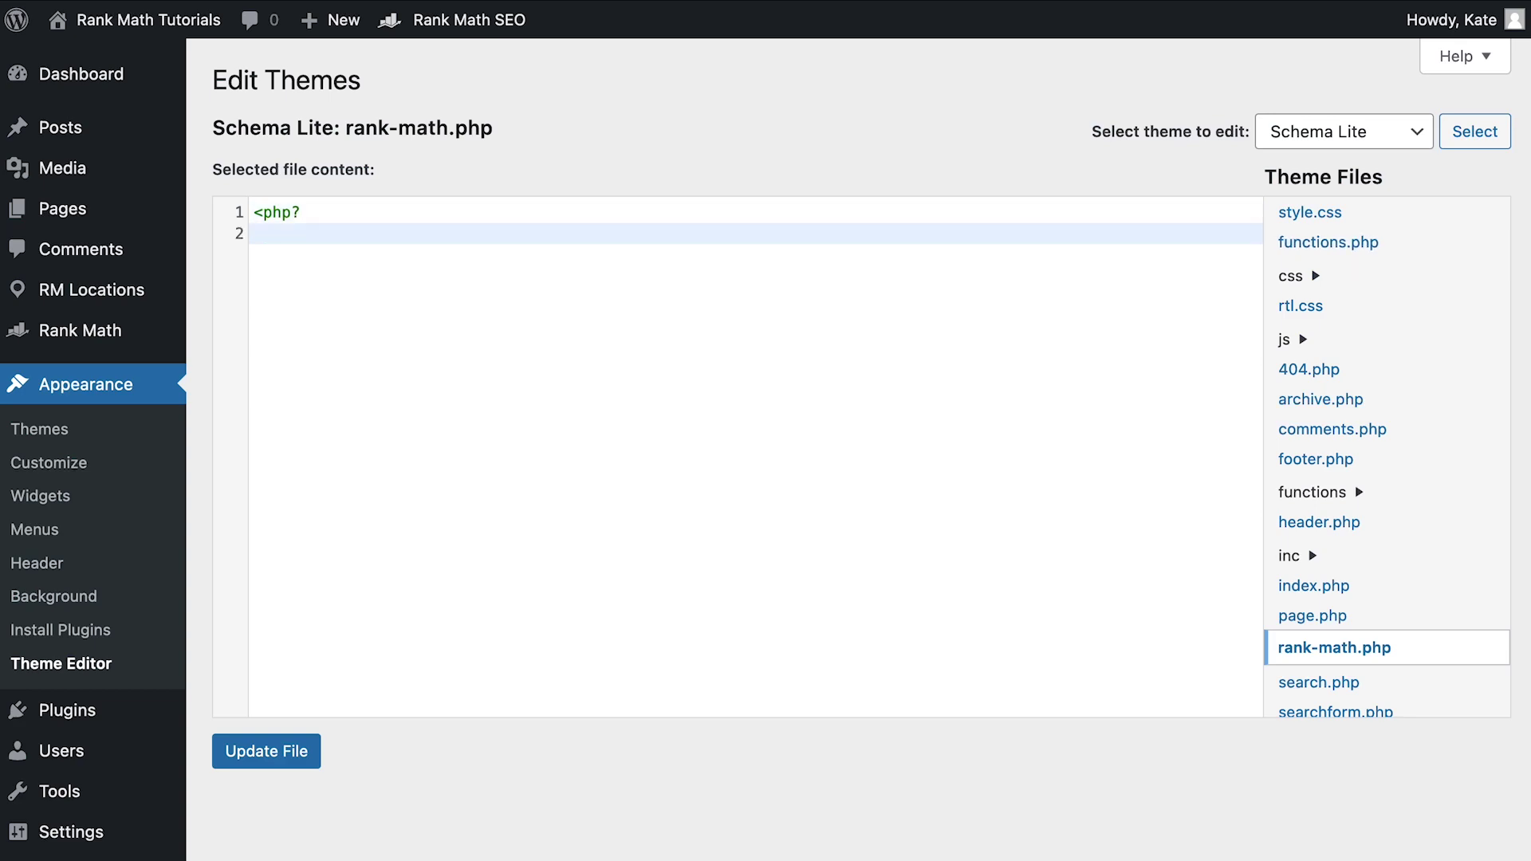
type("/**  * Filter to add Locations KML file in the sitemap  */ add_filter( 'rank_math/sitemap/locations', '__return_true' );")
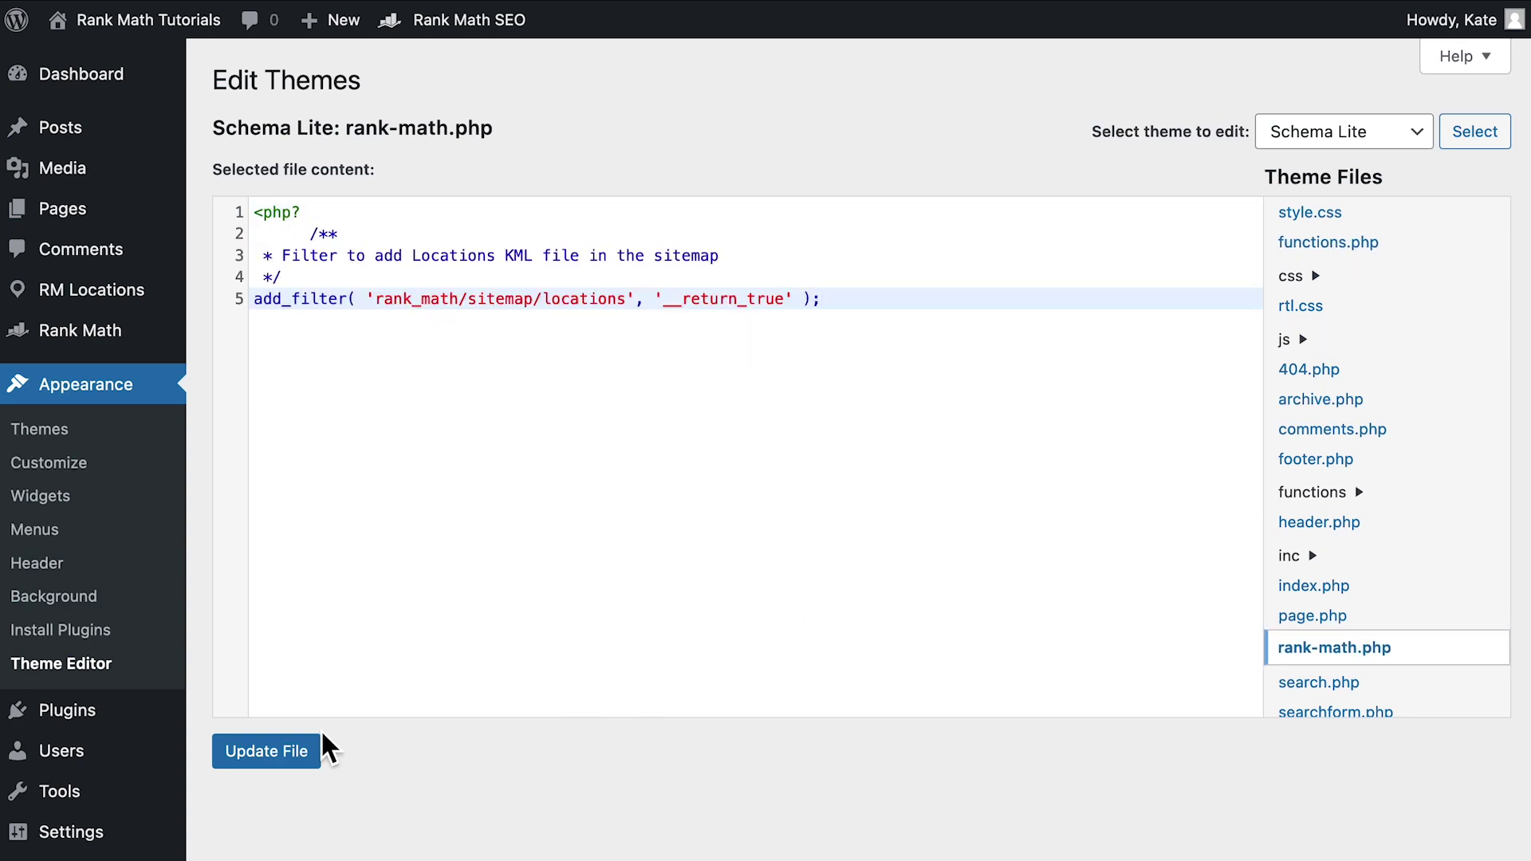
left_click(300, 759)
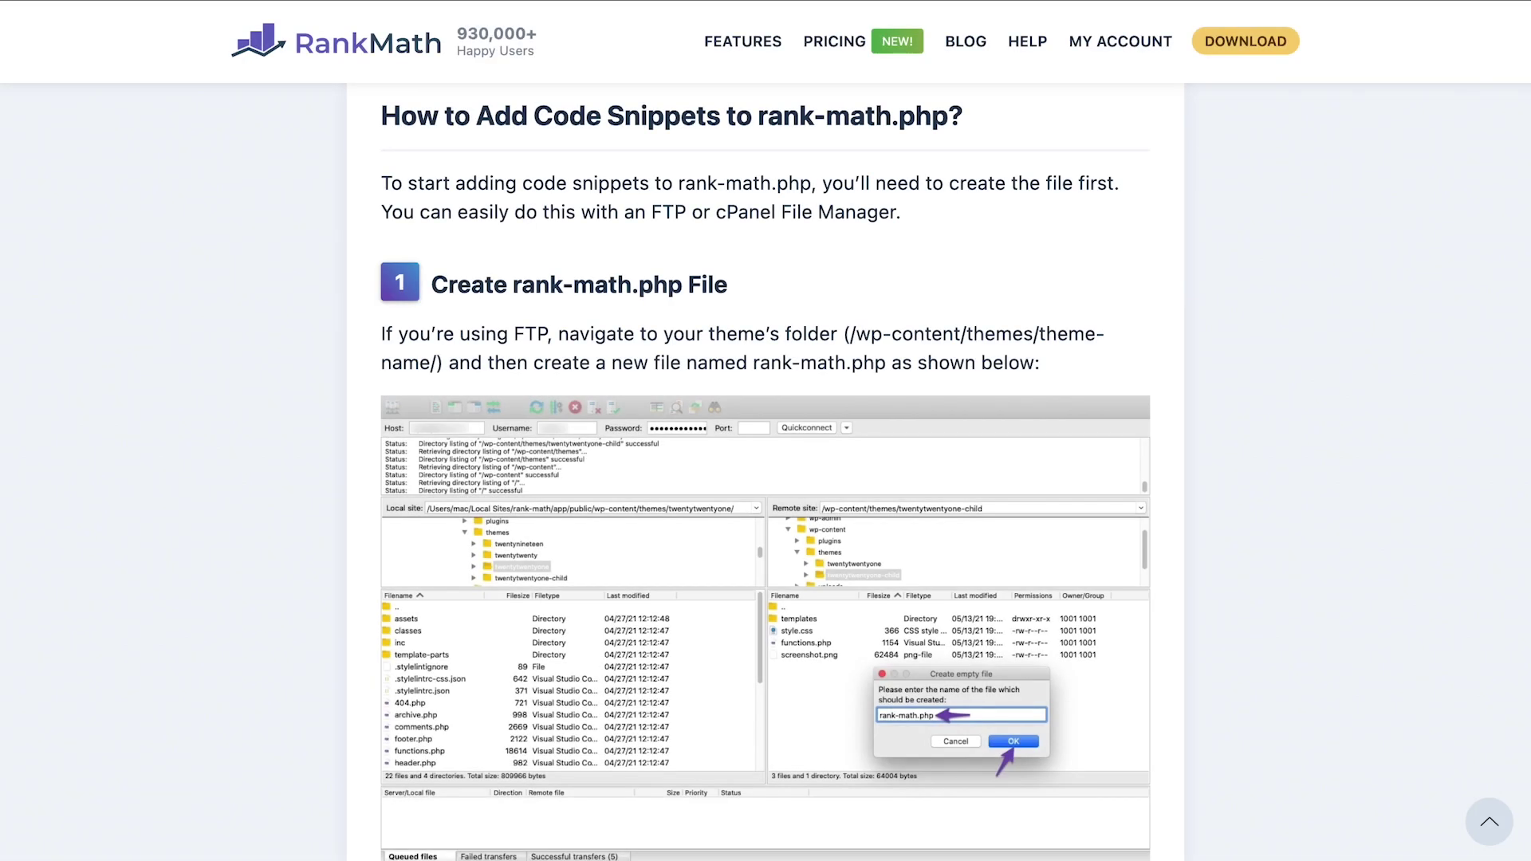
scroll(766, 470, "up", 20)
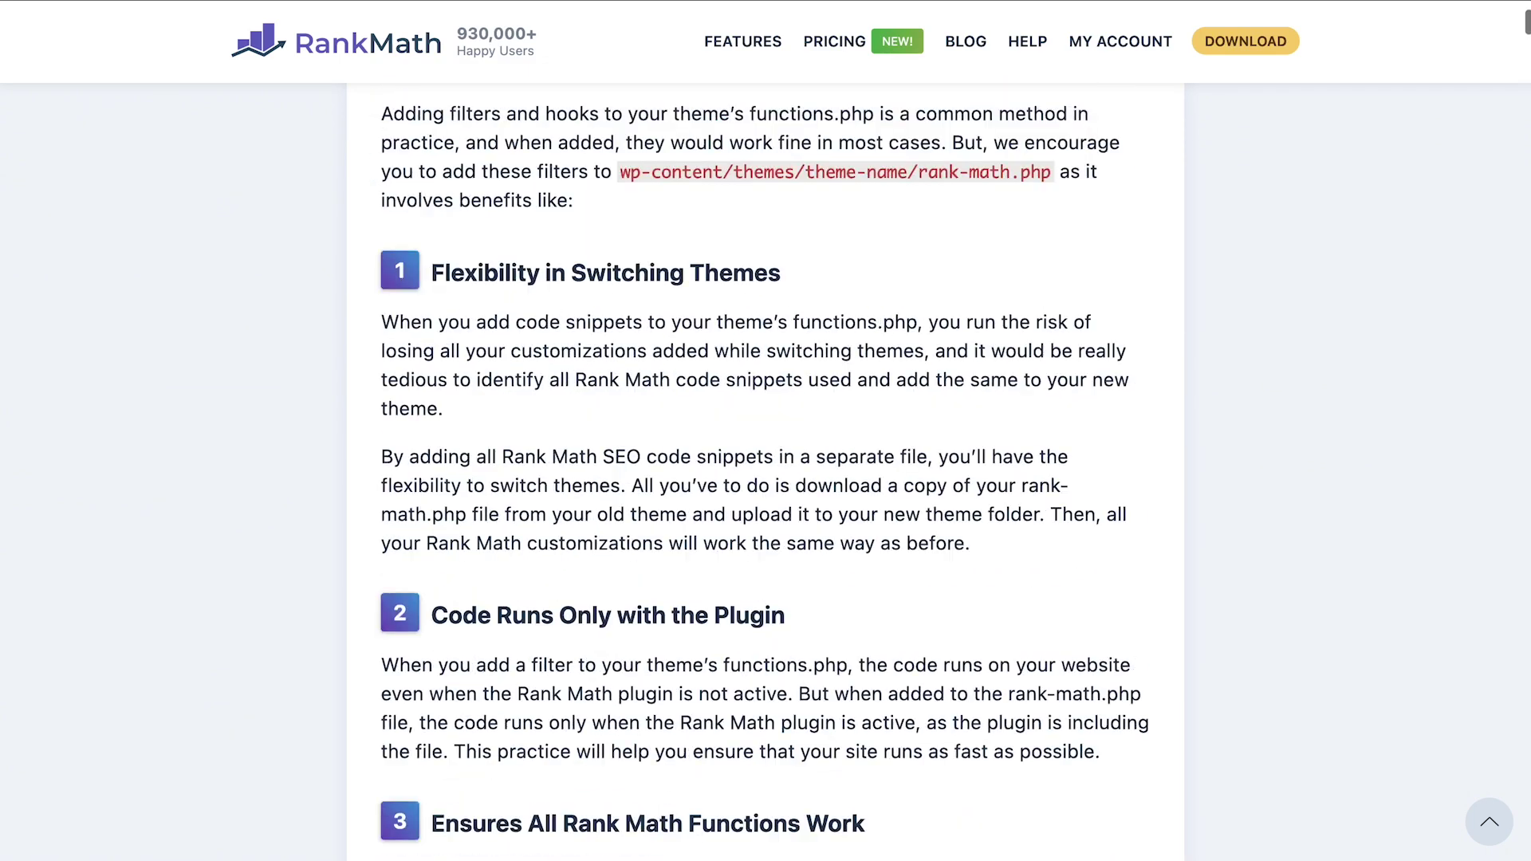